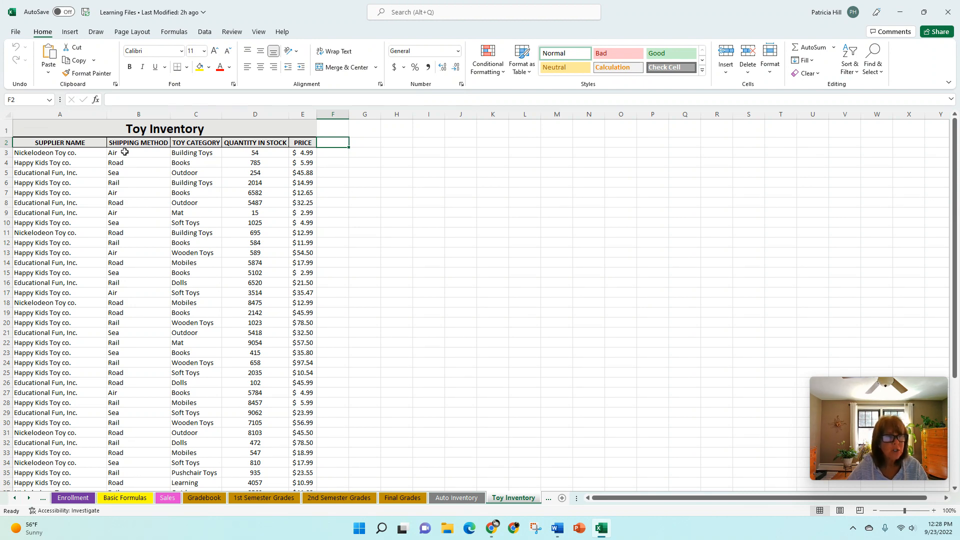
- Enter the heading "How many shipments by air were received" in cell F2 beside the PRICE heading
left_click_drag(124, 152, 140, 473)
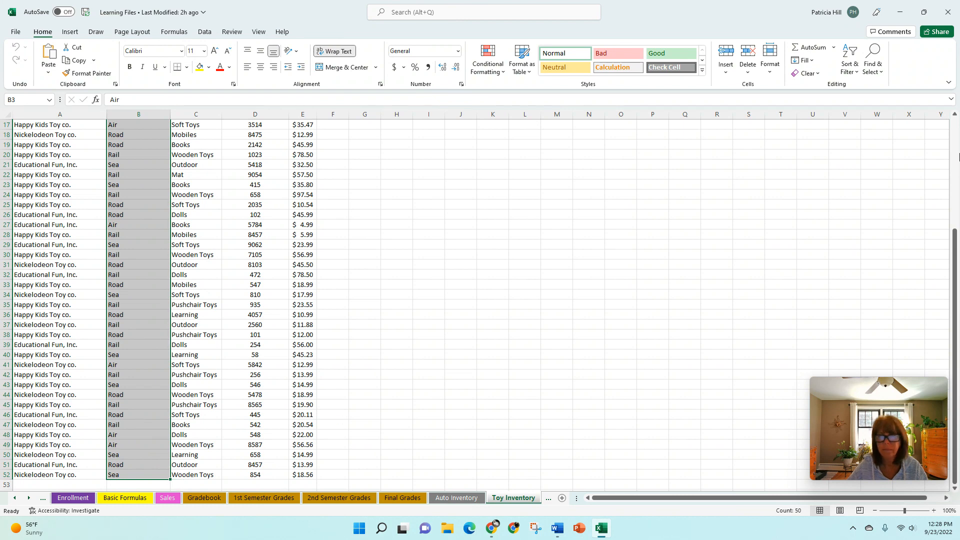
left_click_drag(955, 240, 955, 123)
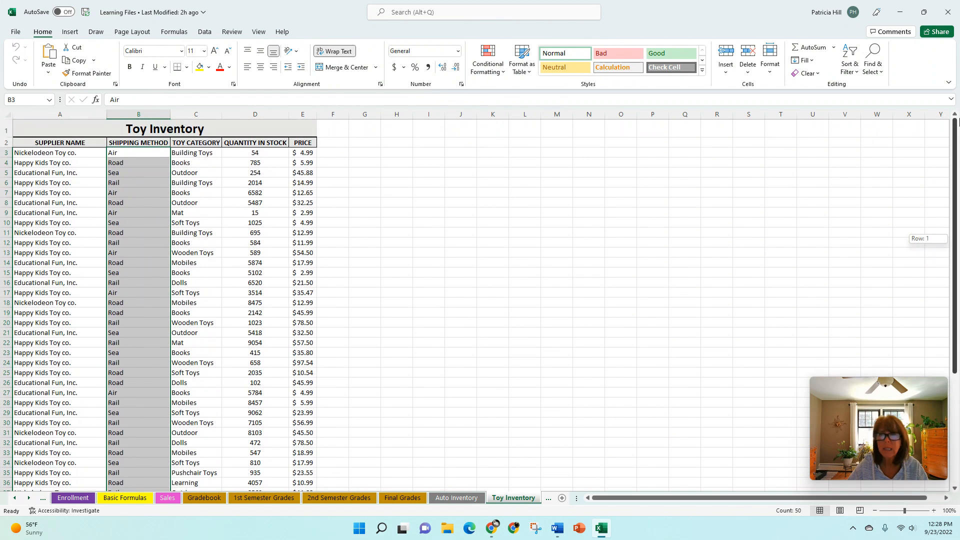
left_click(345, 144)
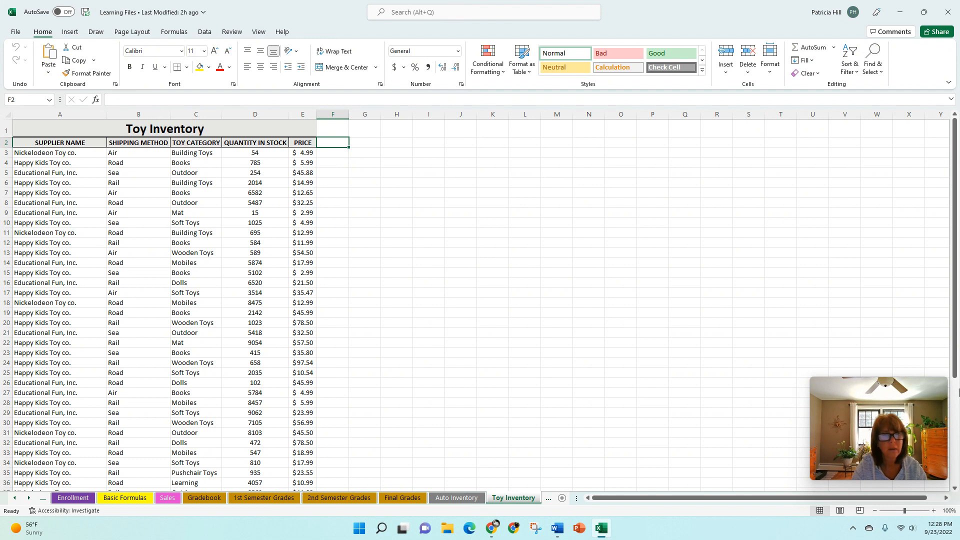
type("How man")
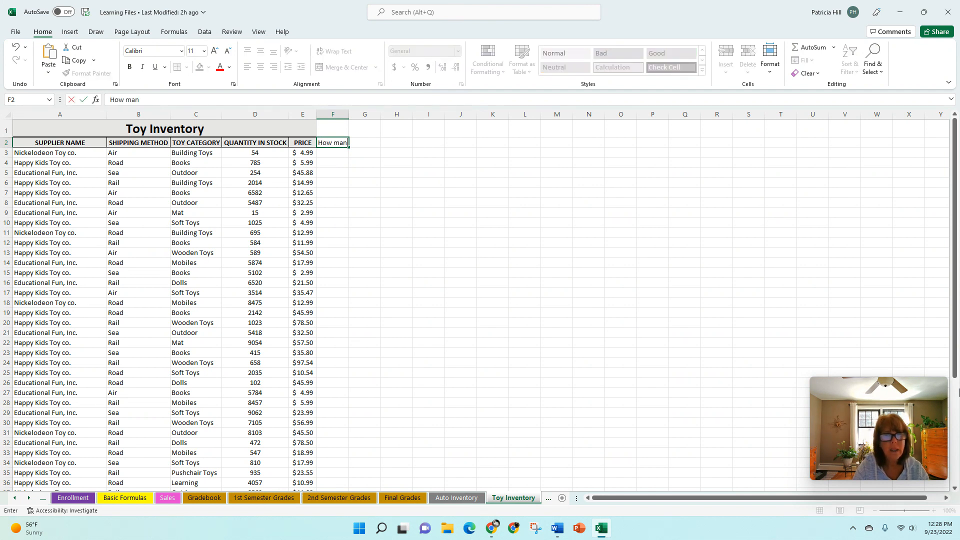
type("y shipments of")
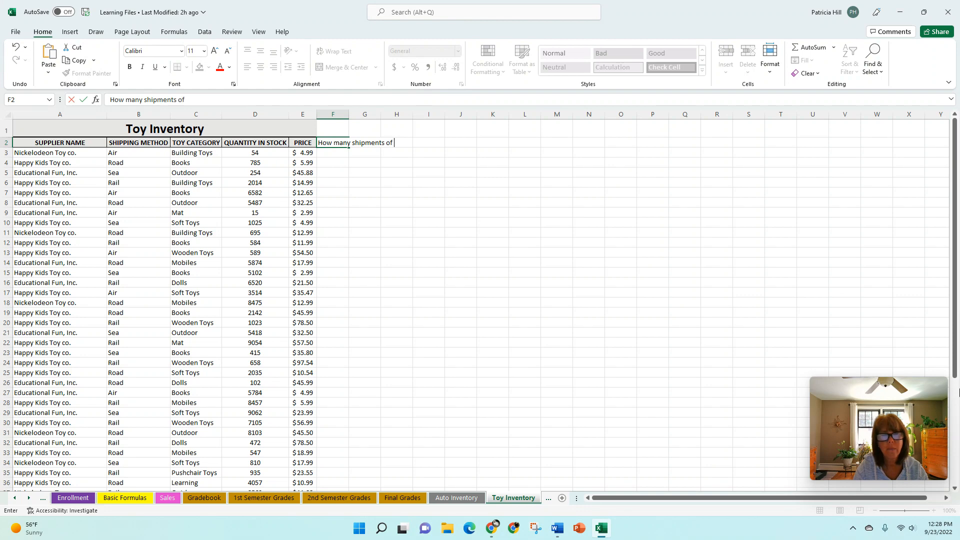
key("BackSpace")
key("BackSpace")
type("by air were re")
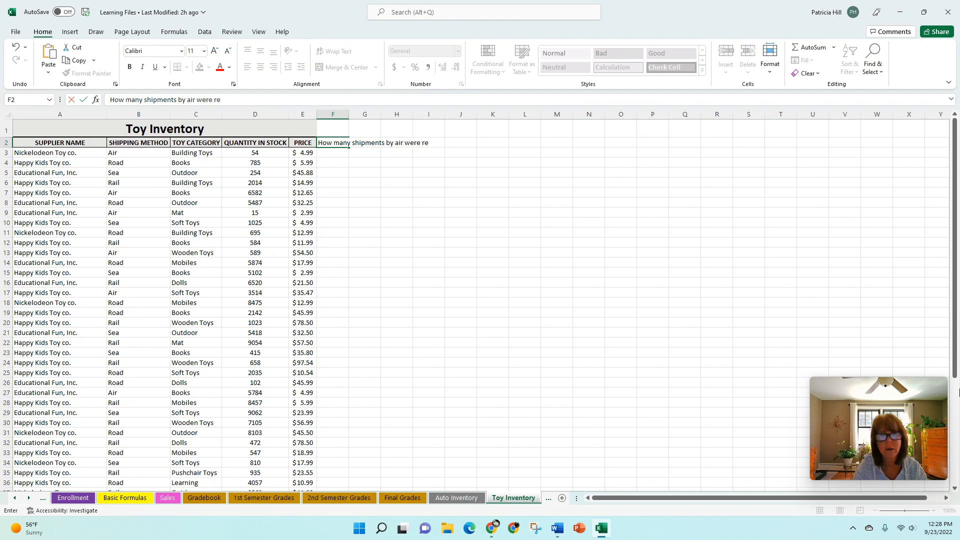
type("ceived")
key("Return")
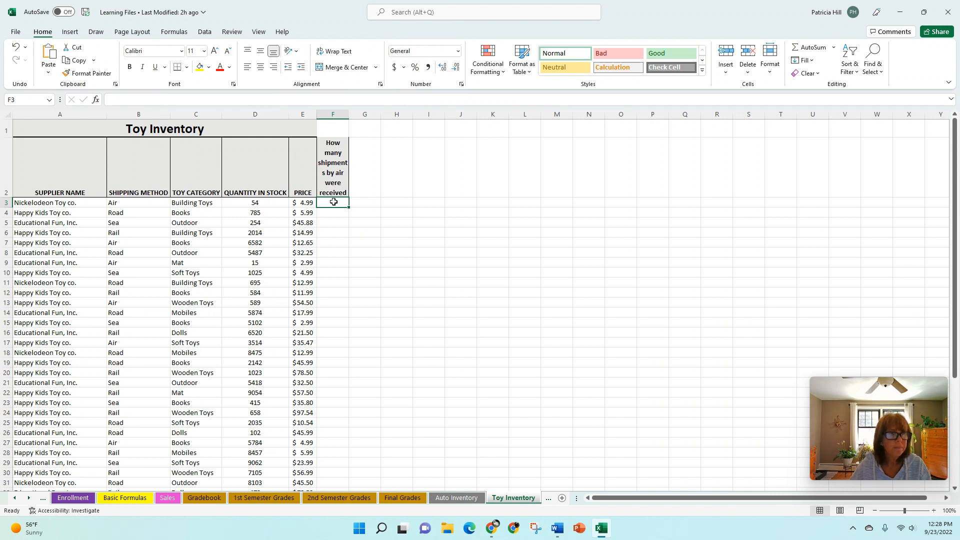
- Find the COUNTIF function by searching for "countif" and insert it in cell F3
left_click(96, 101)
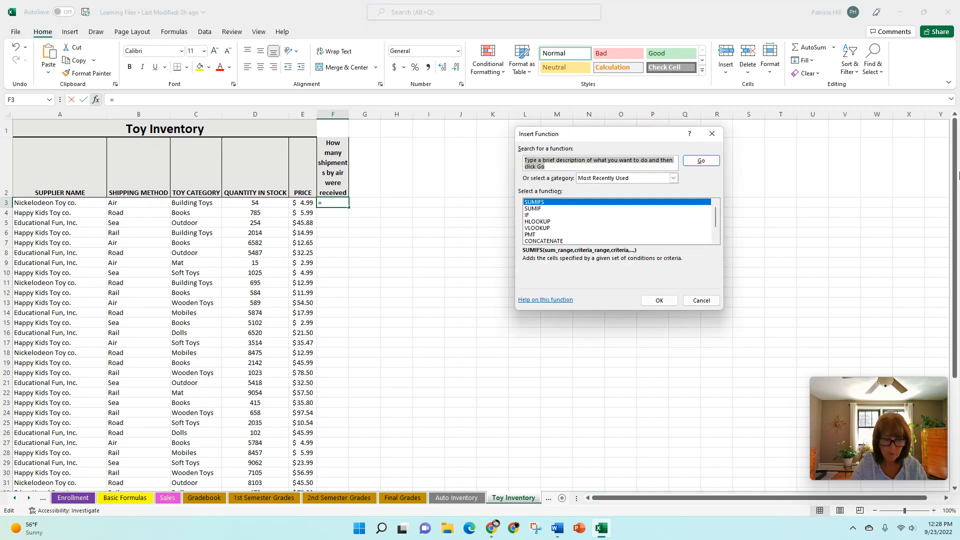
type("count")
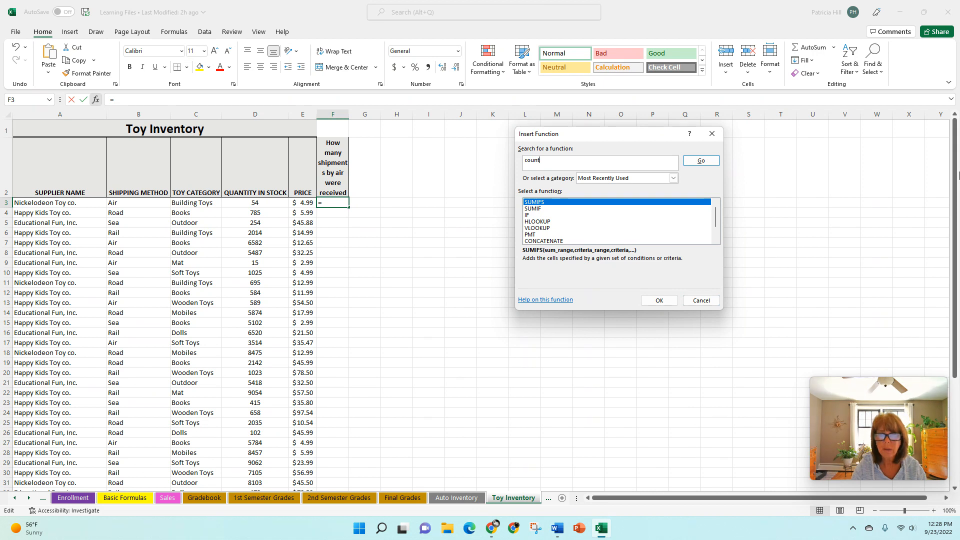
type("if")
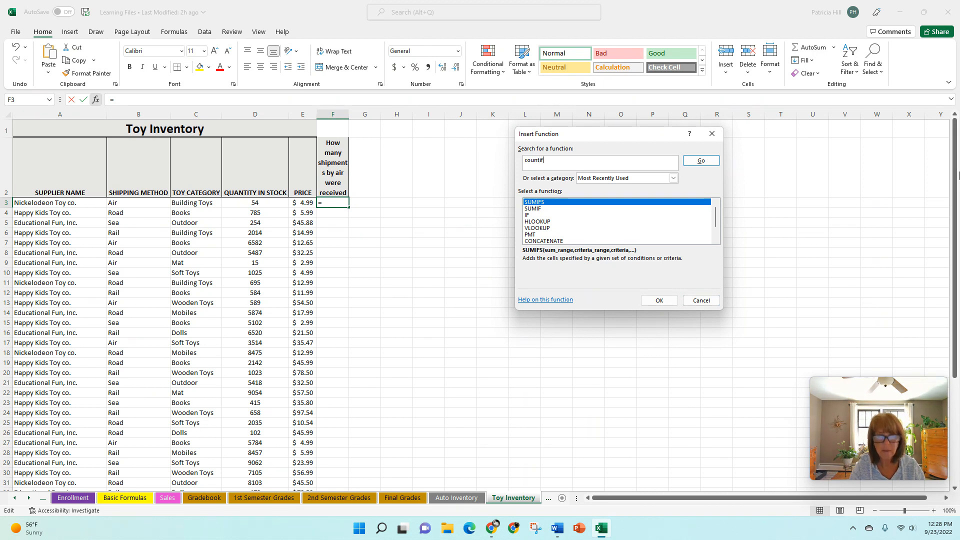
key("Return")
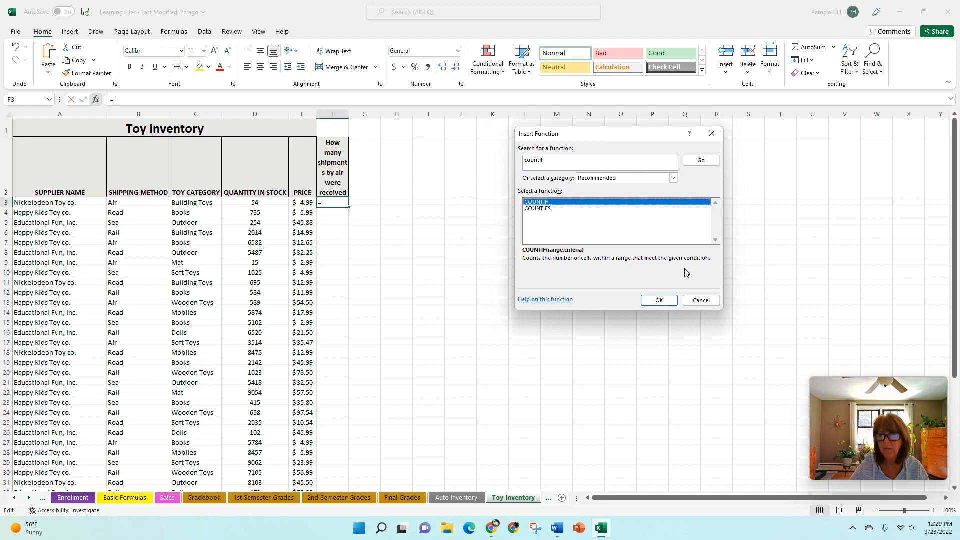
left_click(665, 301)
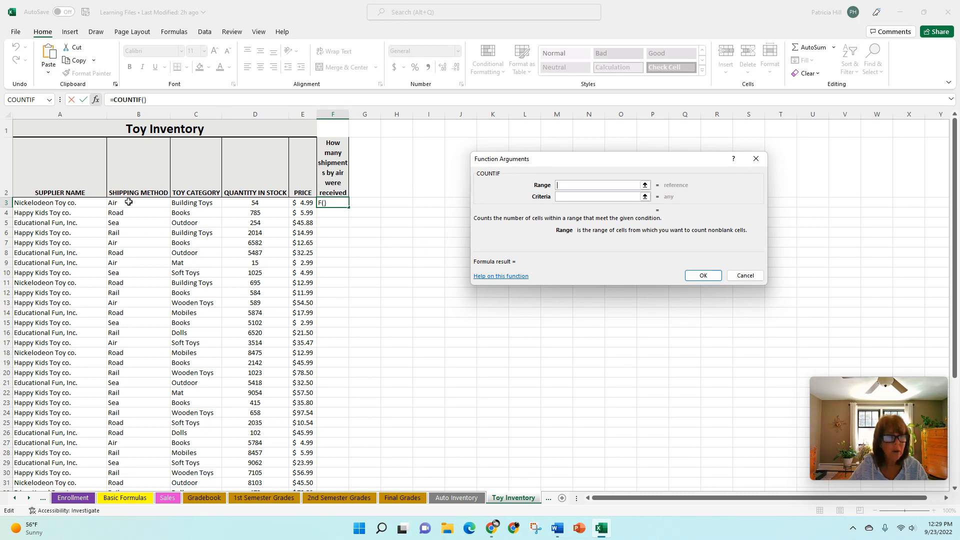
- Complete the COUNTIF in F3 with range B3:B52 and the criteria air
left_click_drag(130, 202, 134, 456)
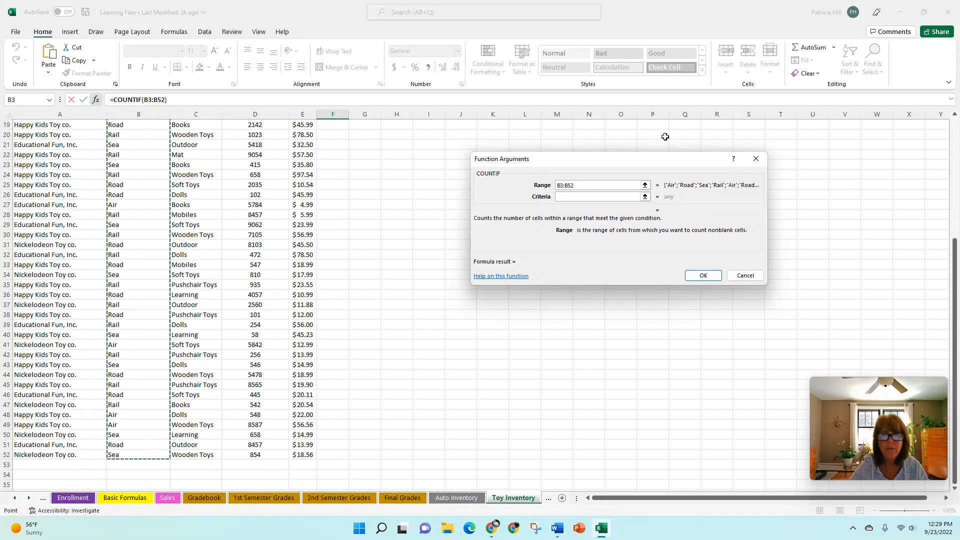
left_click(592, 197)
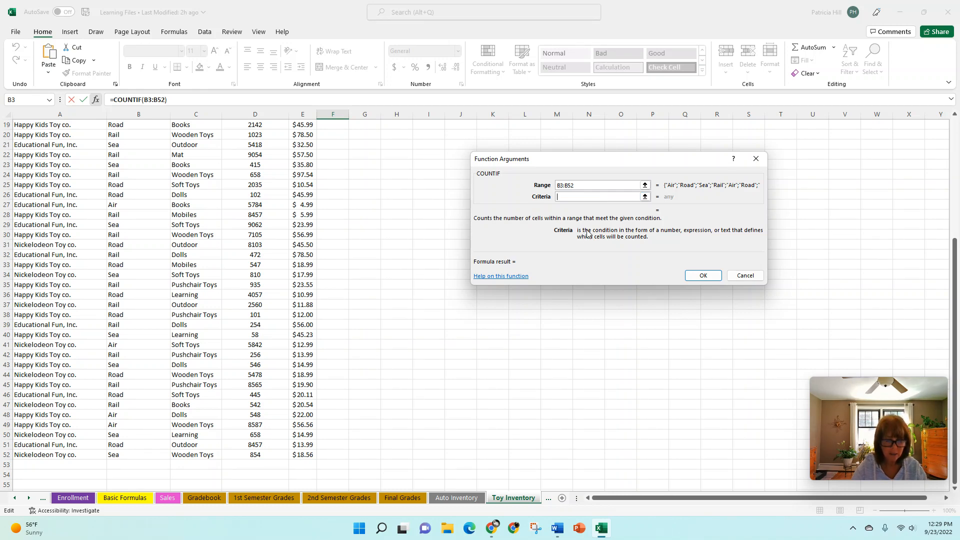
type("air")
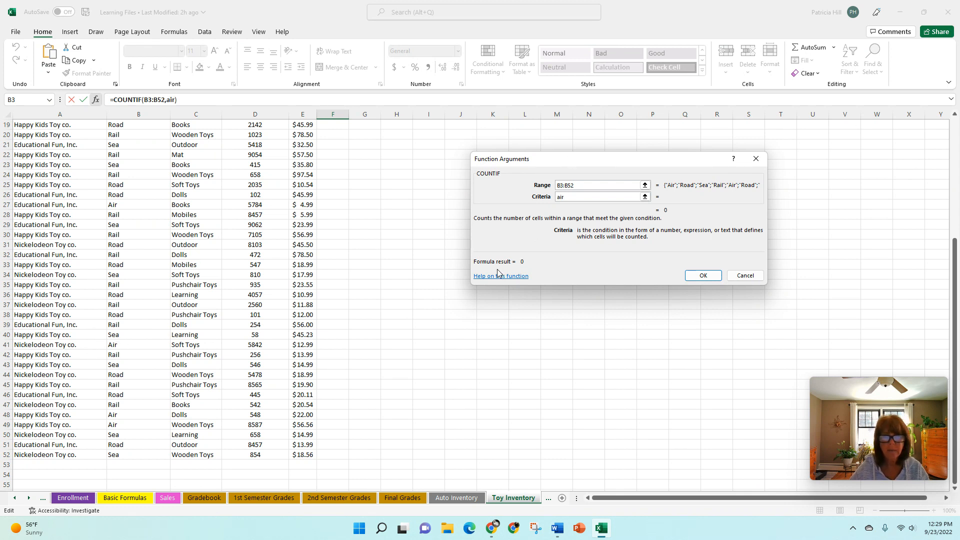
left_click(710, 280)
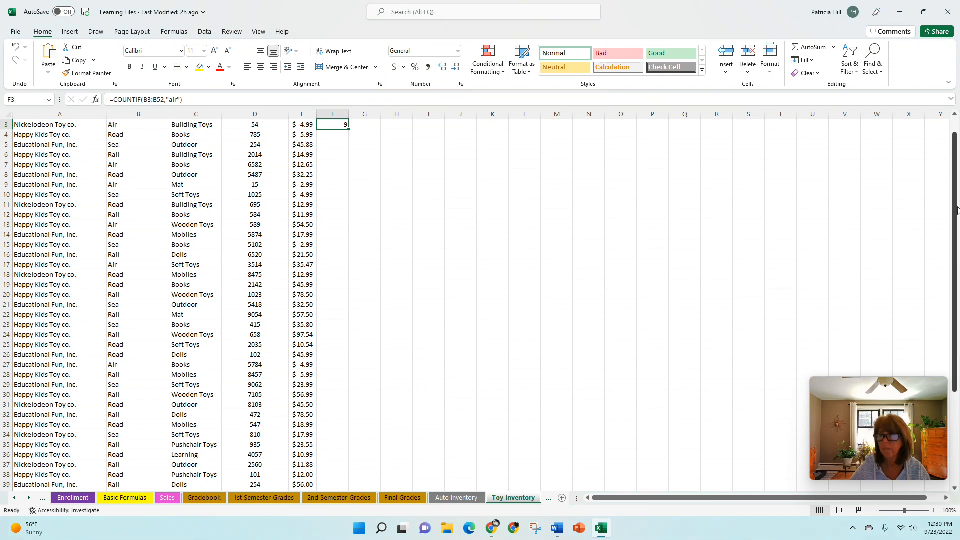
left_click_drag(956, 210, 956, 191)
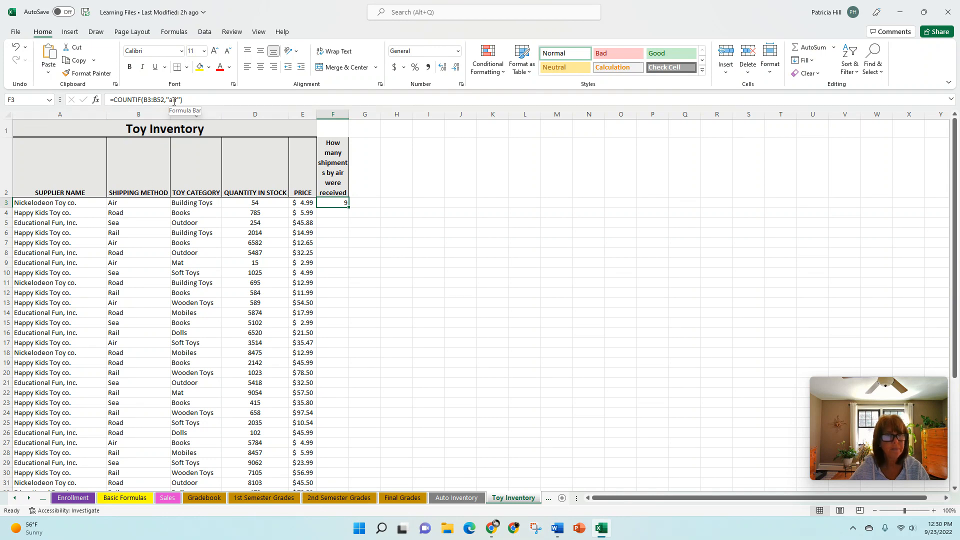
- Enter the heading "How many shipments were received from Nickelodeon Toy co" in cell G2
left_click(366, 188)
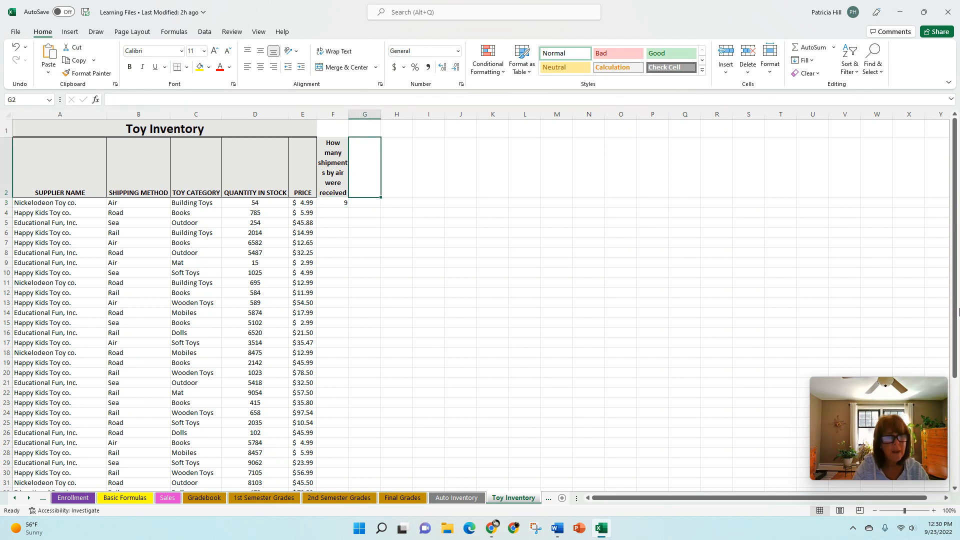
type("How")
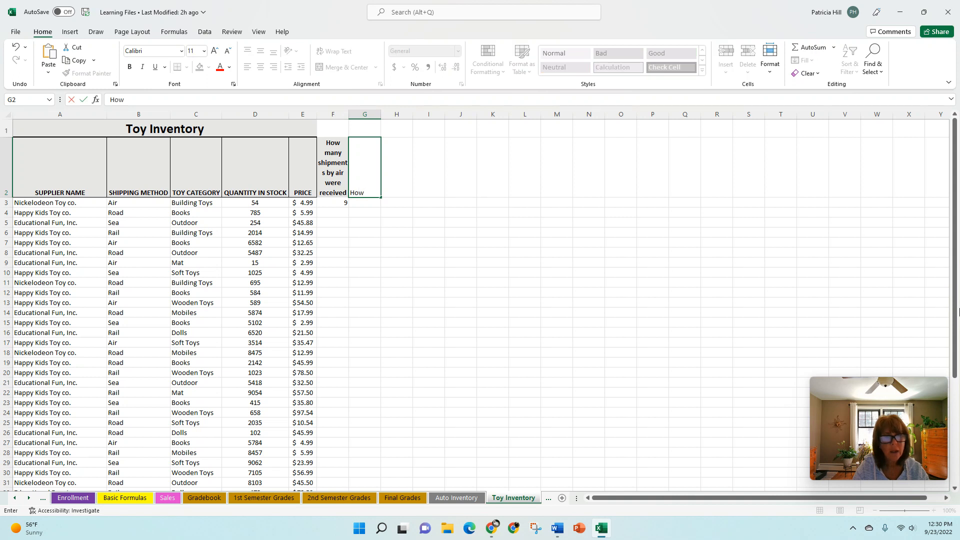
type(" many shi")
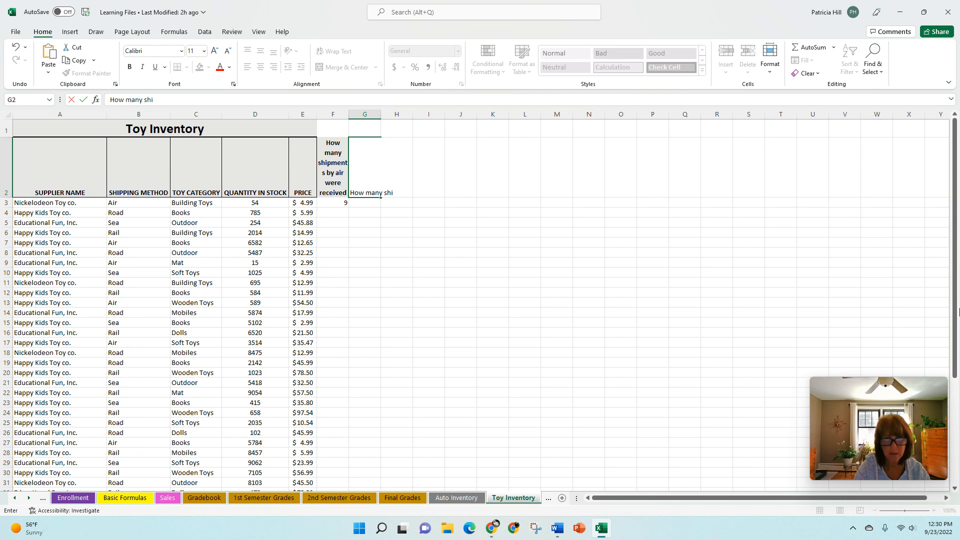
type("pments we")
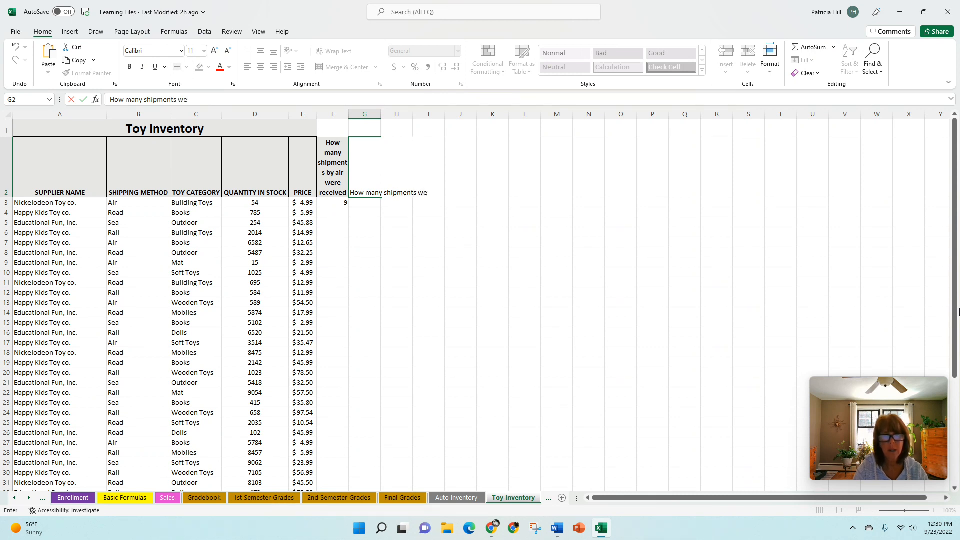
type("re rece")
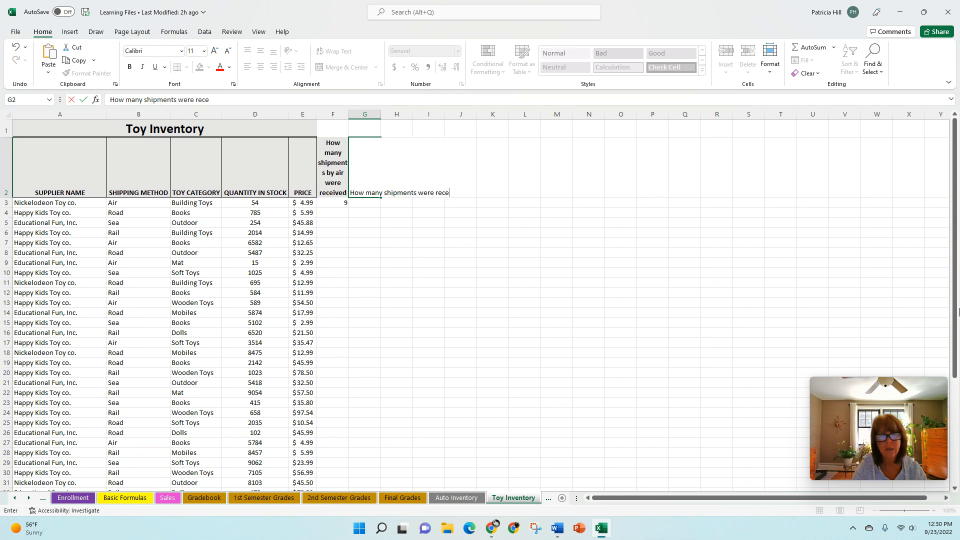
type("ived from")
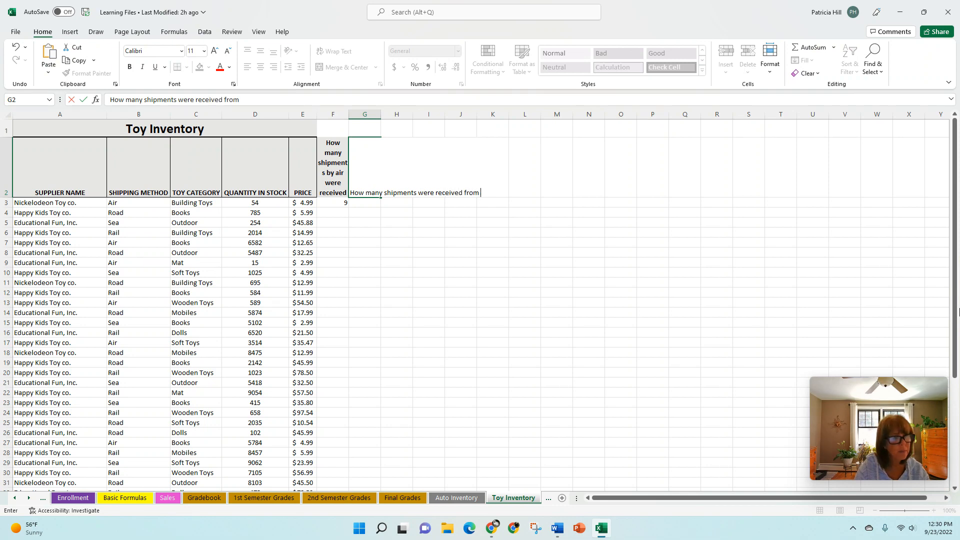
type("Ni")
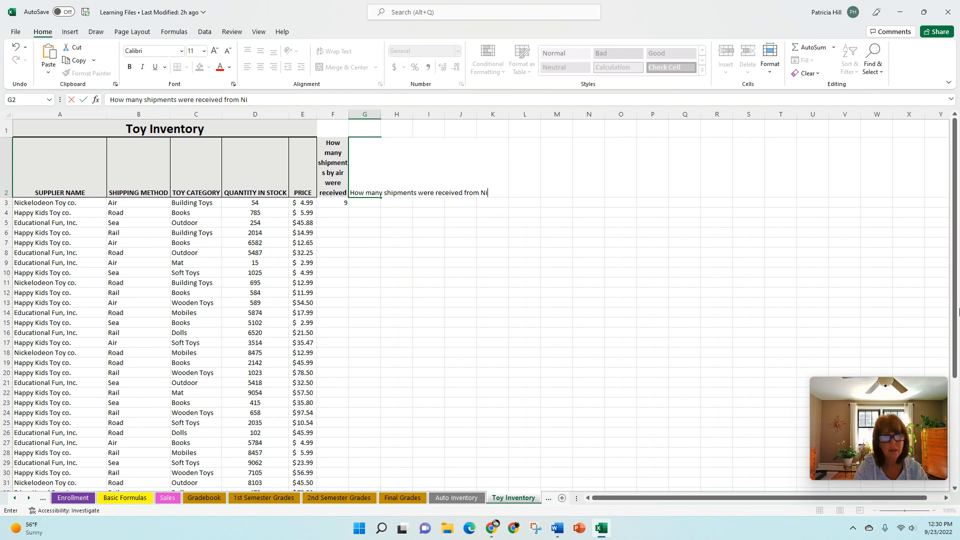
type("ckelod")
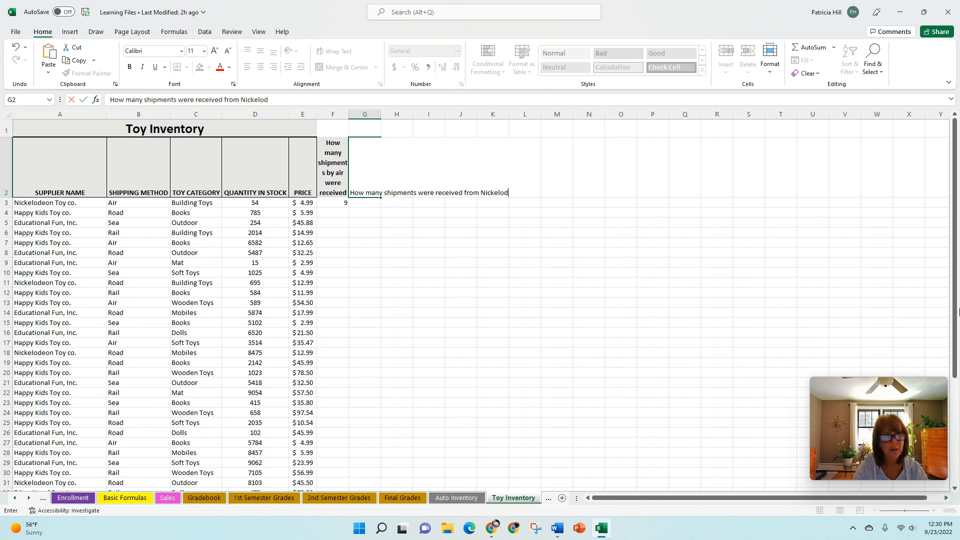
type("eon Toy")
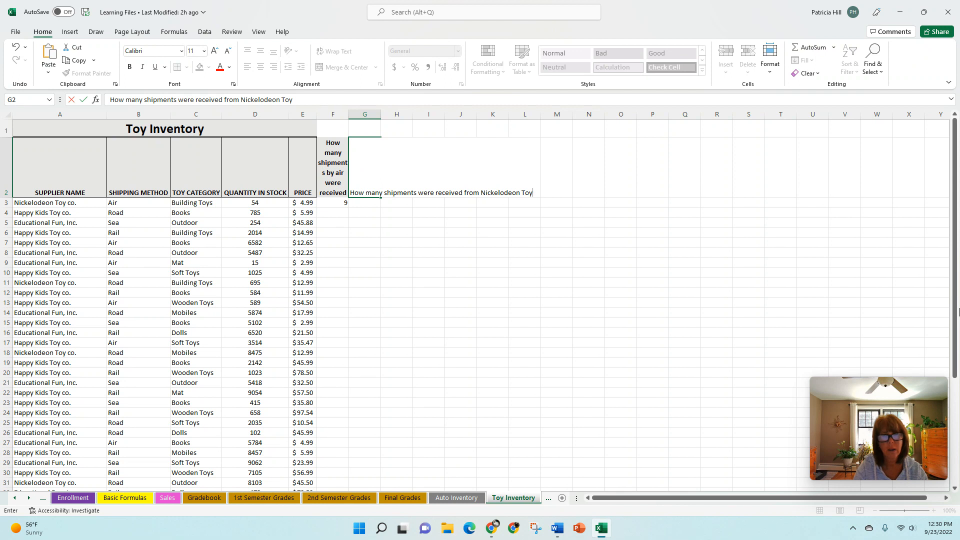
type(" c")
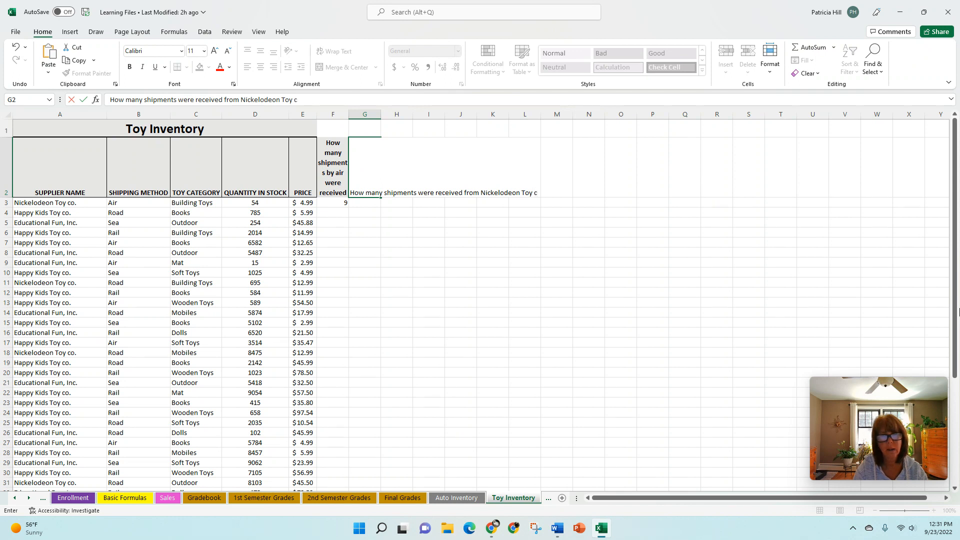
type("o")
key("Return")
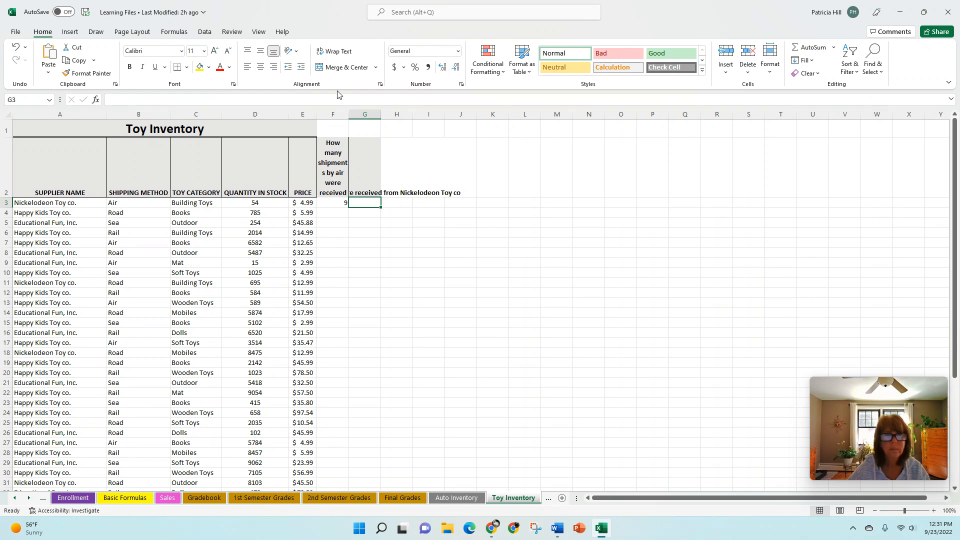
- Wrap the text of the heading in G2 and widen column G slightly
left_click(359, 152)
left_click(339, 50)
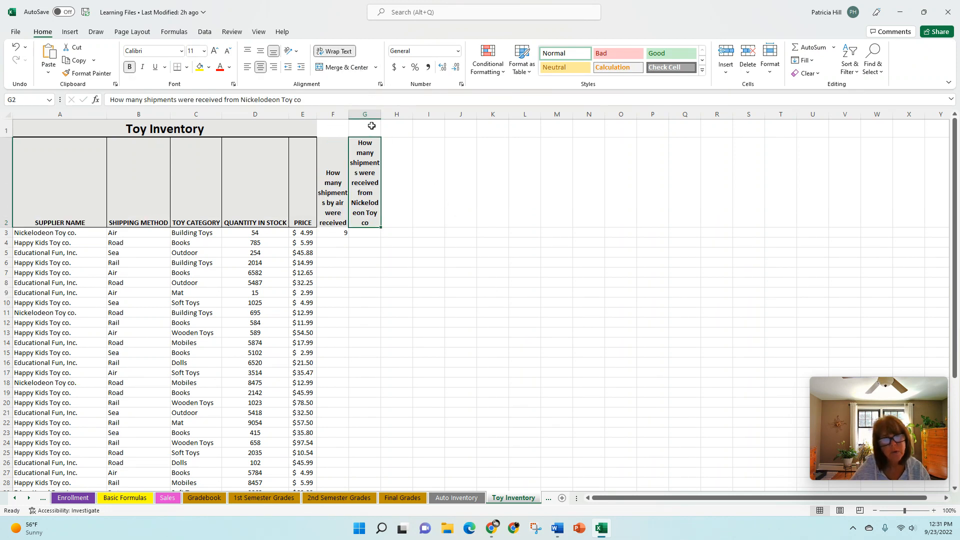
left_click_drag(381, 113, 385, 114)
- Insert a COUNTIF in cell G3 with range A3:A52 and cell A18 (Nickelodeon Toy co.) as the criteria
left_click(370, 235)
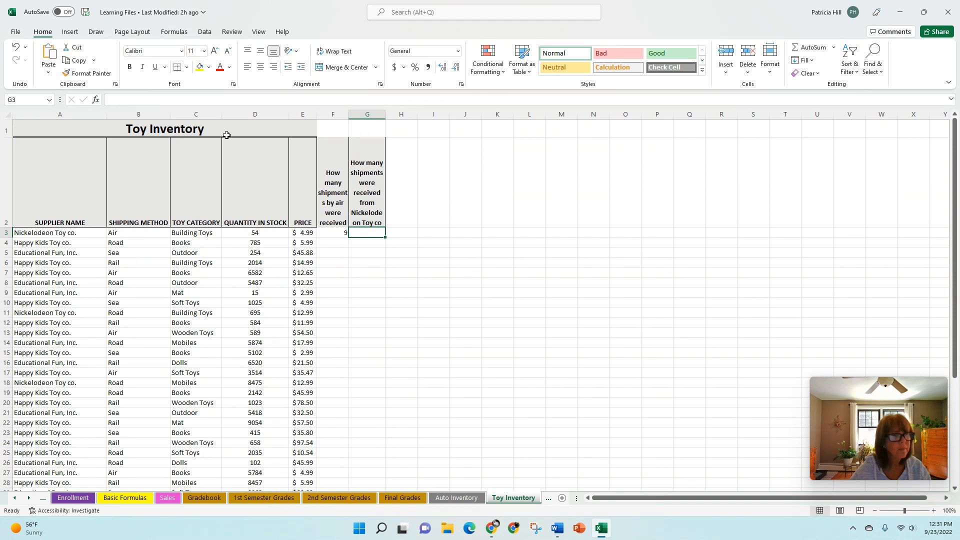
left_click(95, 101)
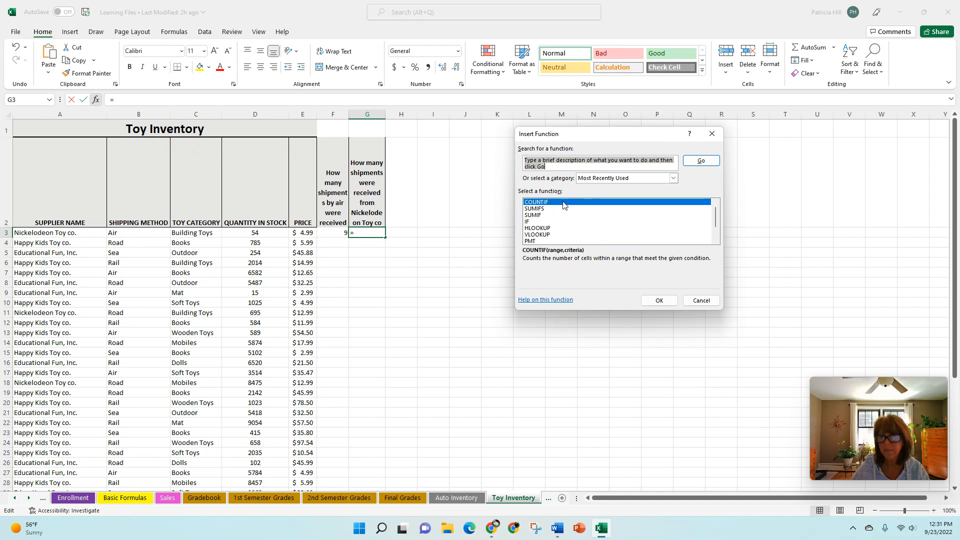
left_click(656, 302)
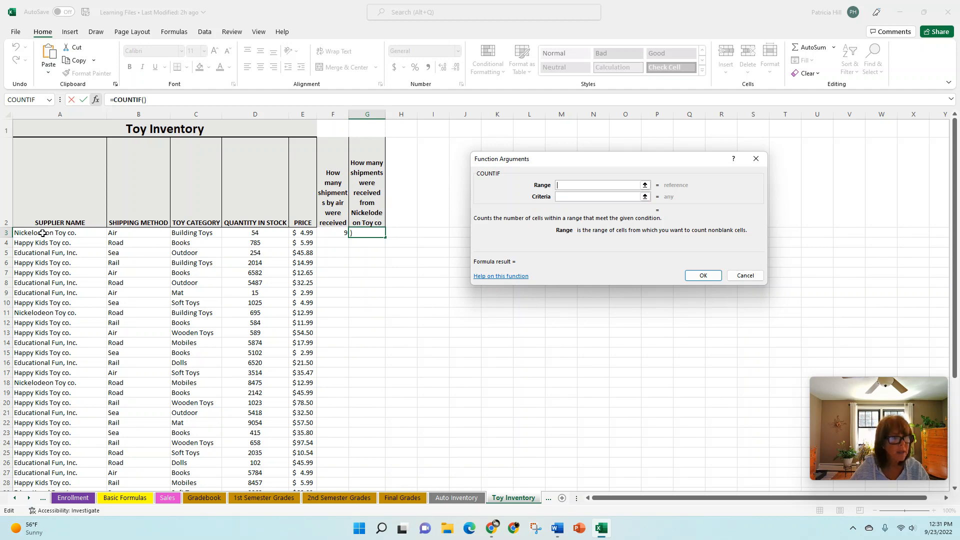
left_click_drag(42, 233, 33, 501)
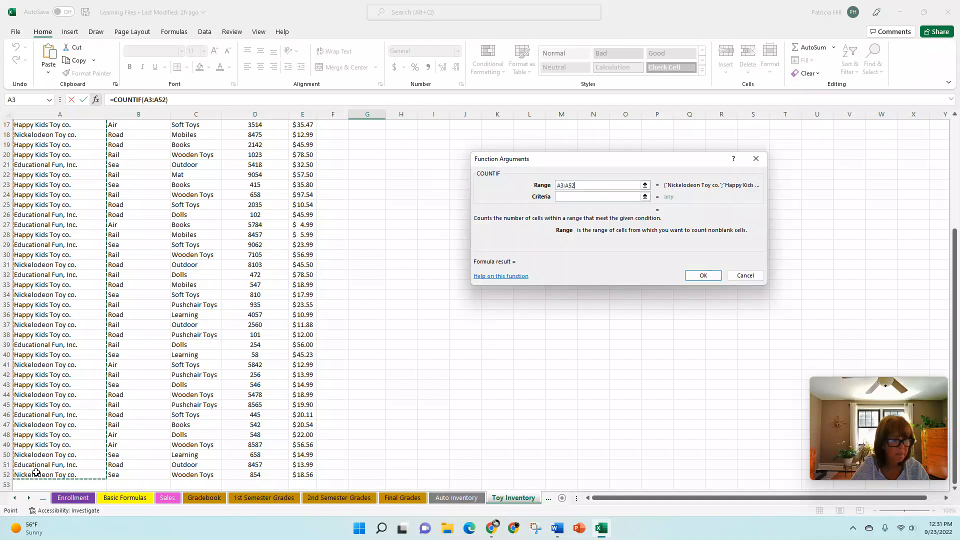
left_click(573, 196)
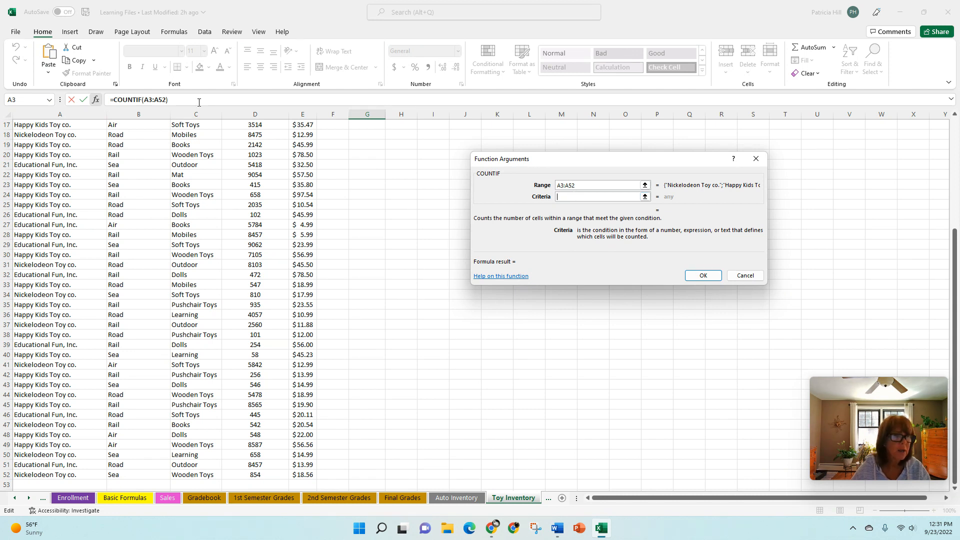
left_click(55, 134)
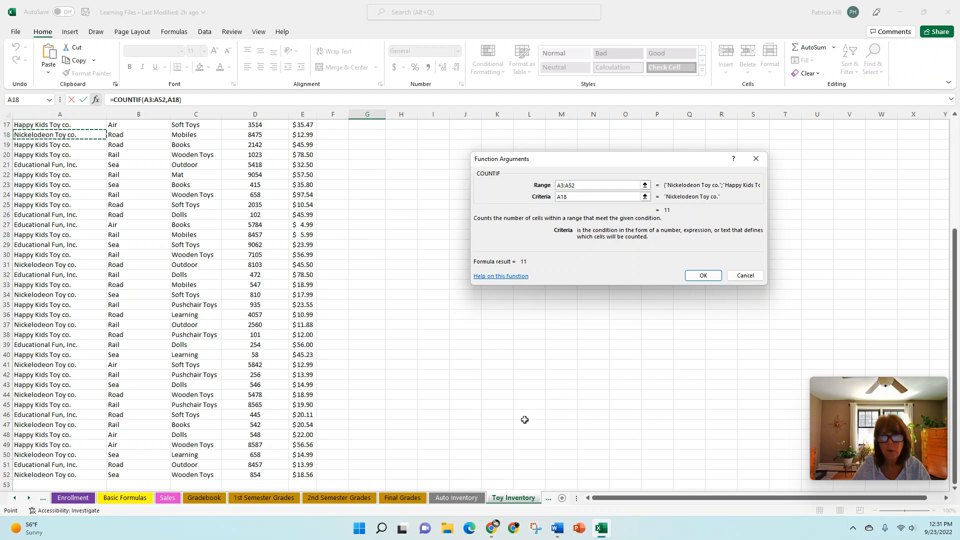
left_click(703, 275)
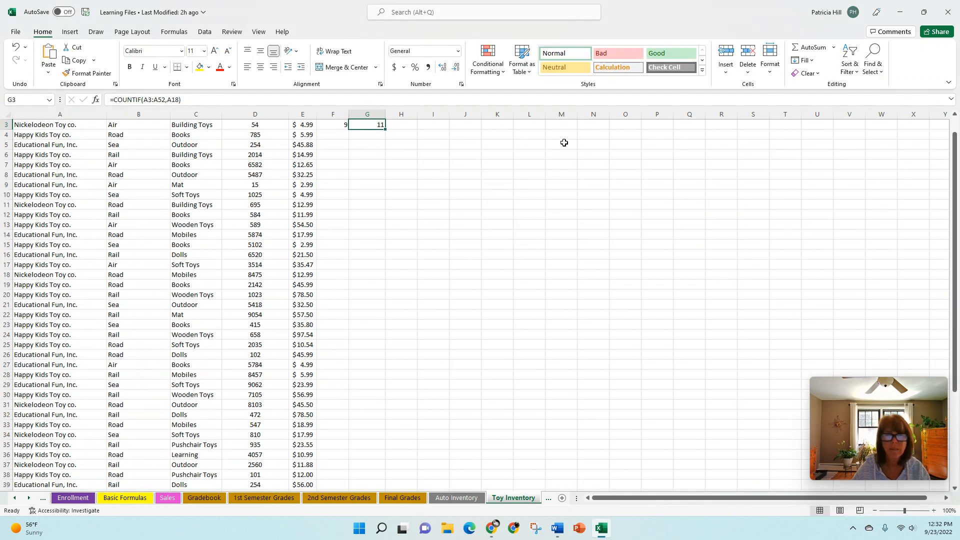
- Replace the supplier name in cell A3 with Hasbro and check the COUNTIF in G3
scroll(956, 167, "up", 1)
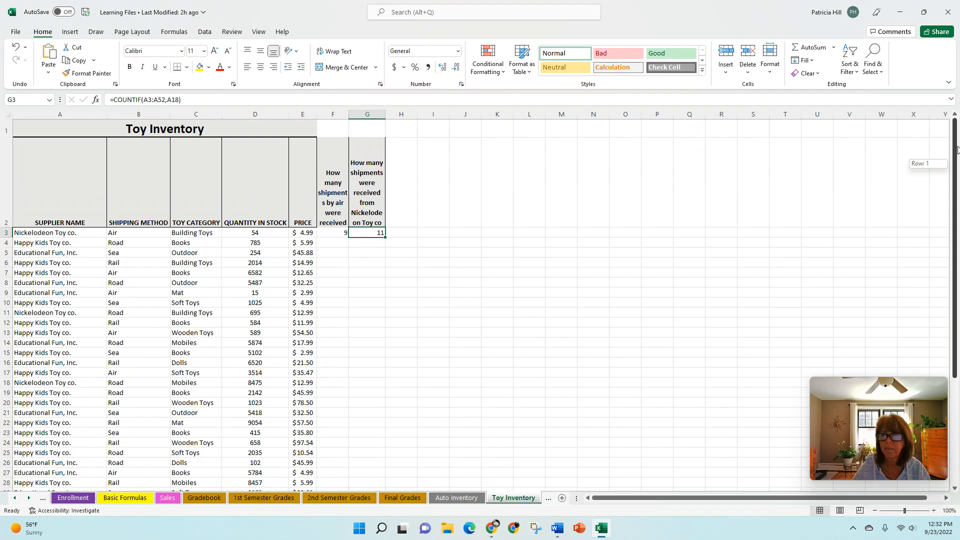
left_click(36, 233)
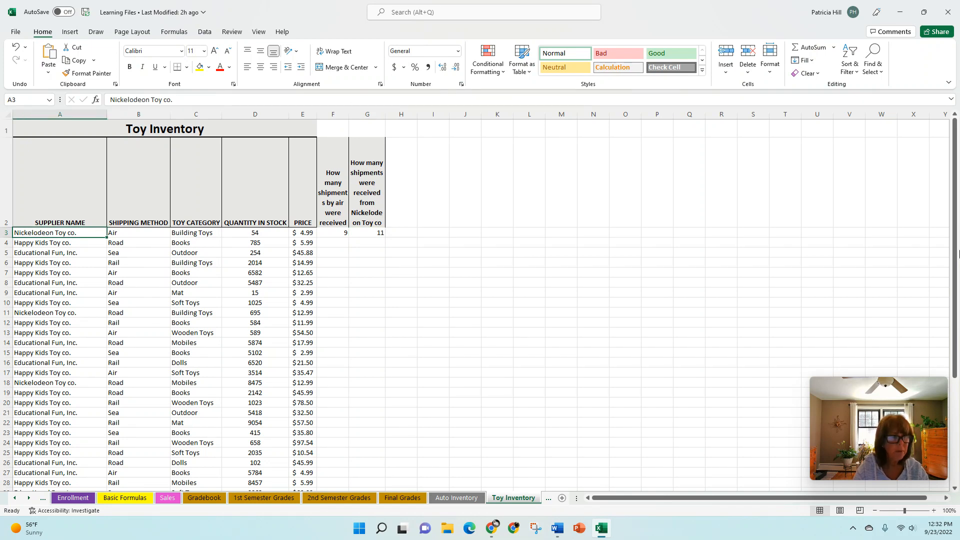
type("Hasbr")
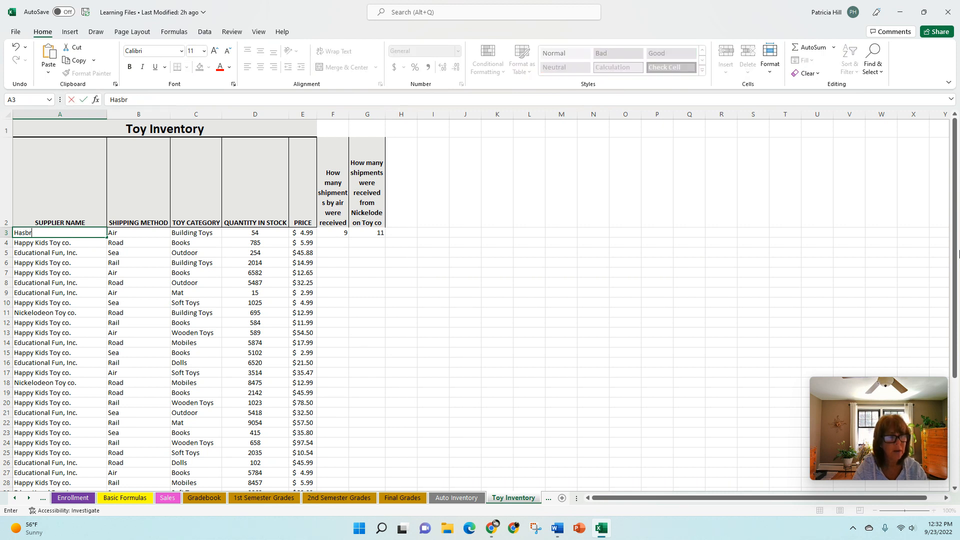
type("o")
key("Return")
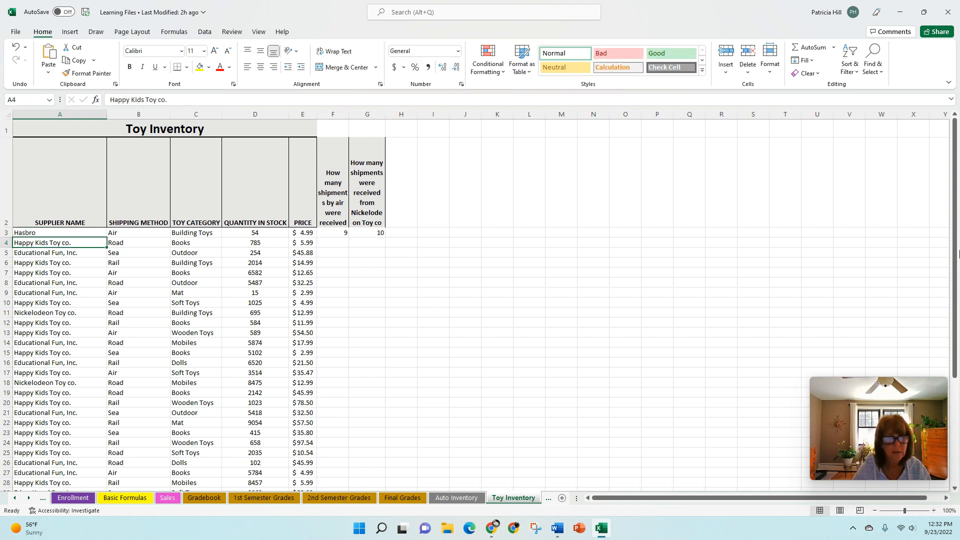
left_click(380, 233)
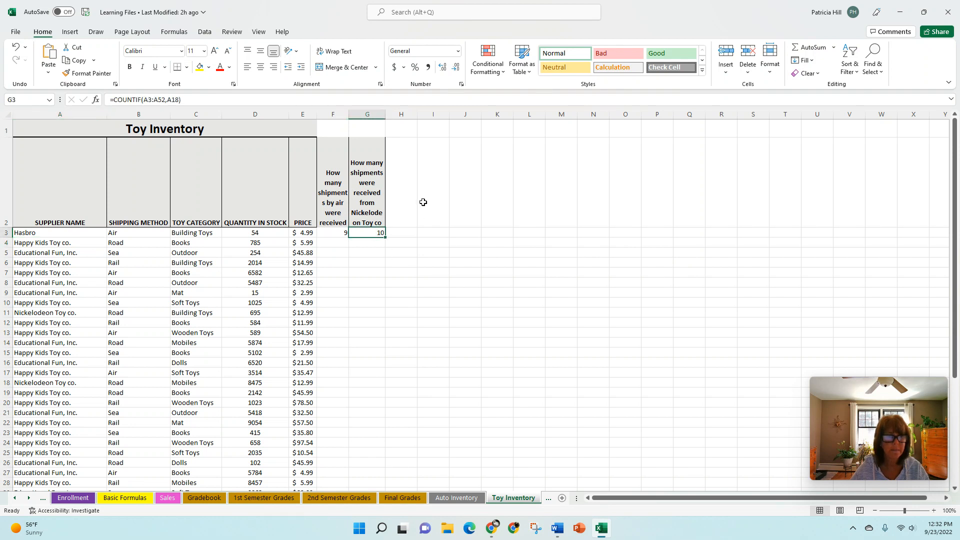
- Enter the heading "How many outdoor toy shipments came by sea" in cell H2
left_click(412, 212)
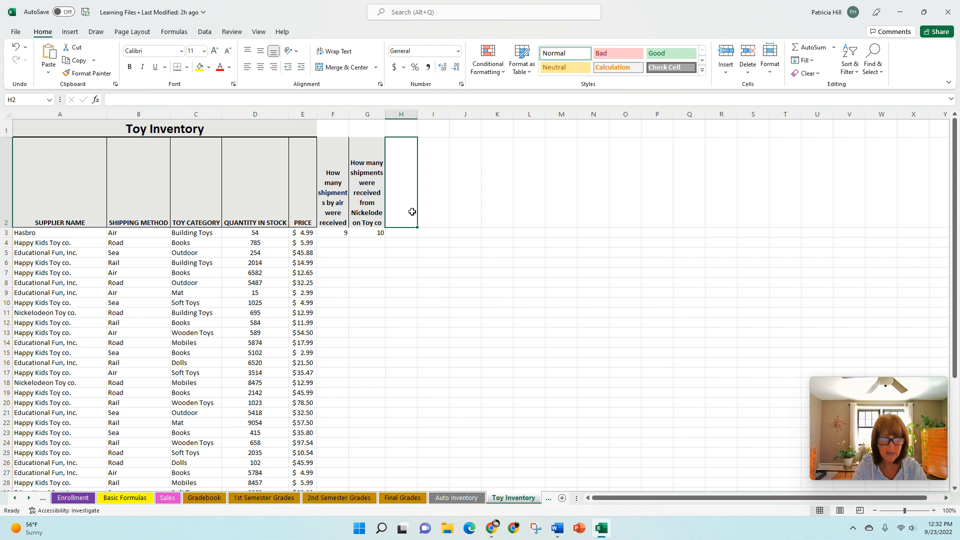
type("How many")
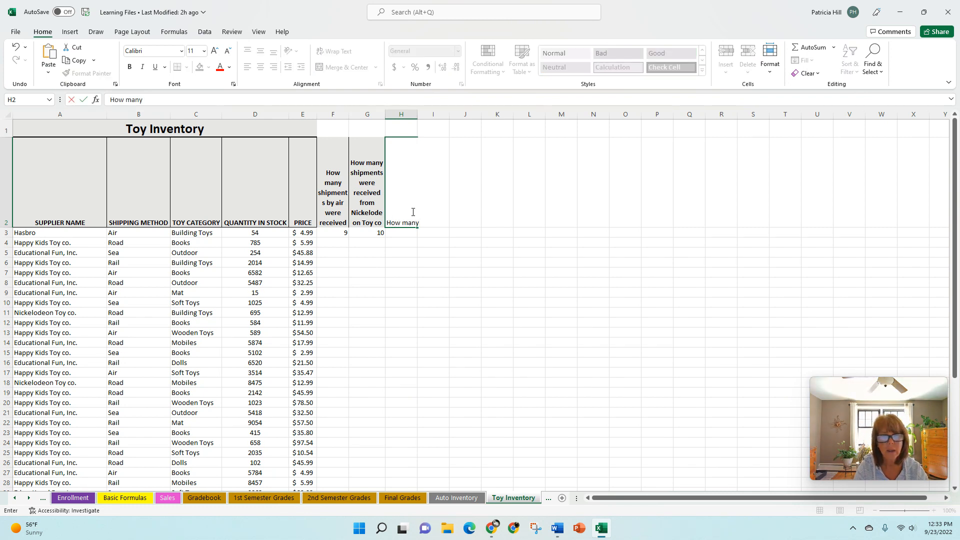
type(" outdoor ")
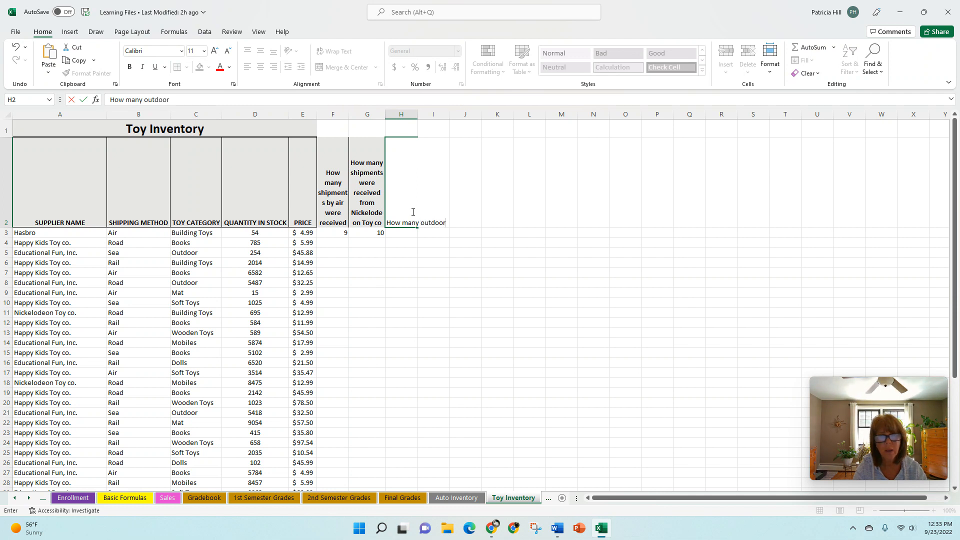
type("to")
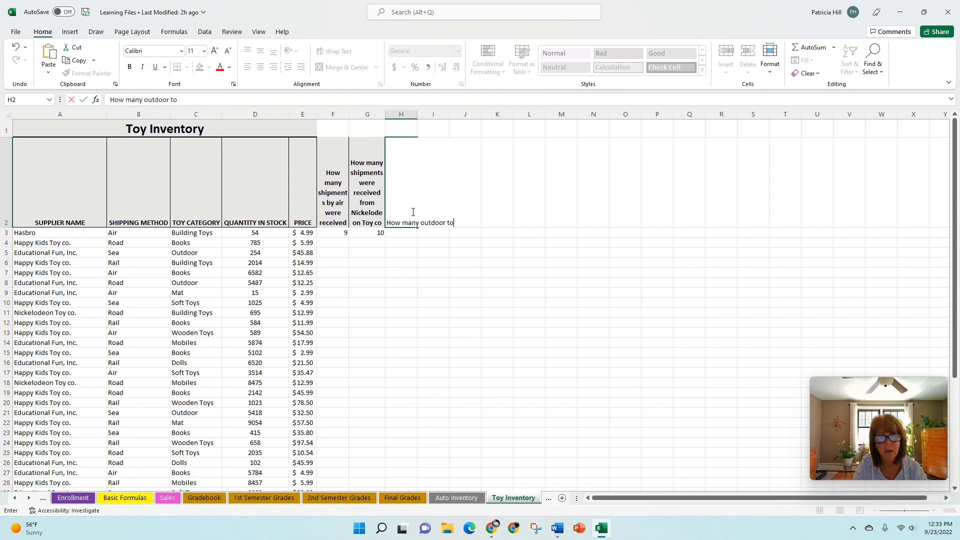
type("y shipment")
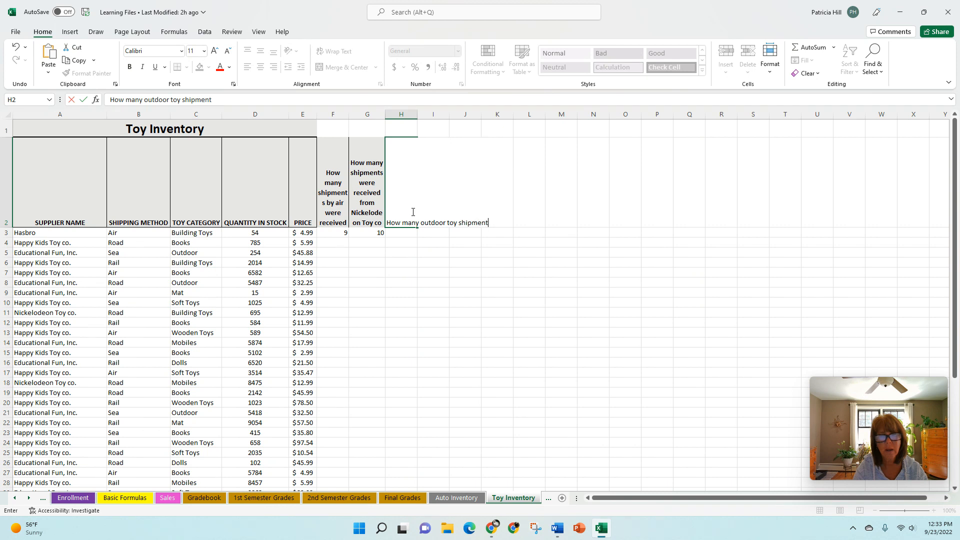
type("s came by sea")
key("Return")
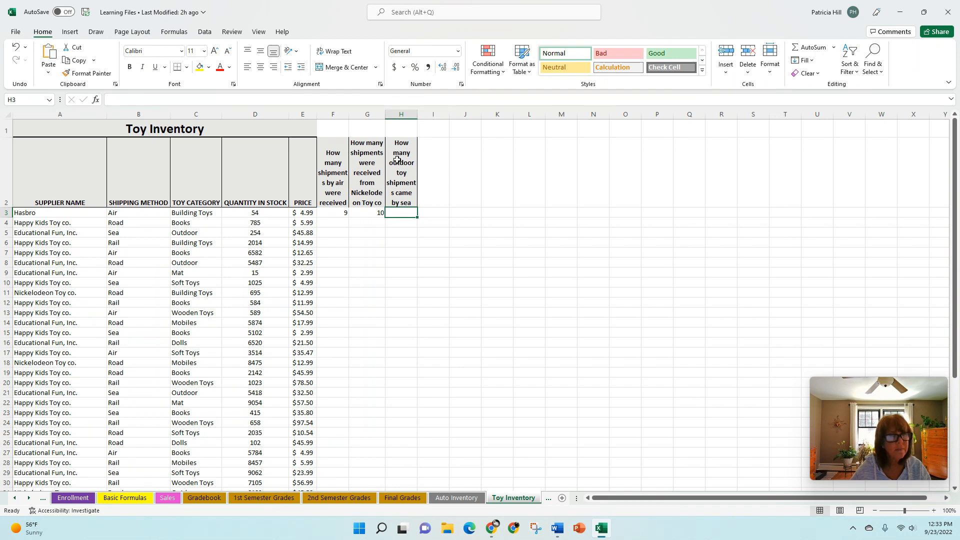
- Find the COUNTIFS function by searching for "countifs" and insert it in cell H3
left_click(98, 102)
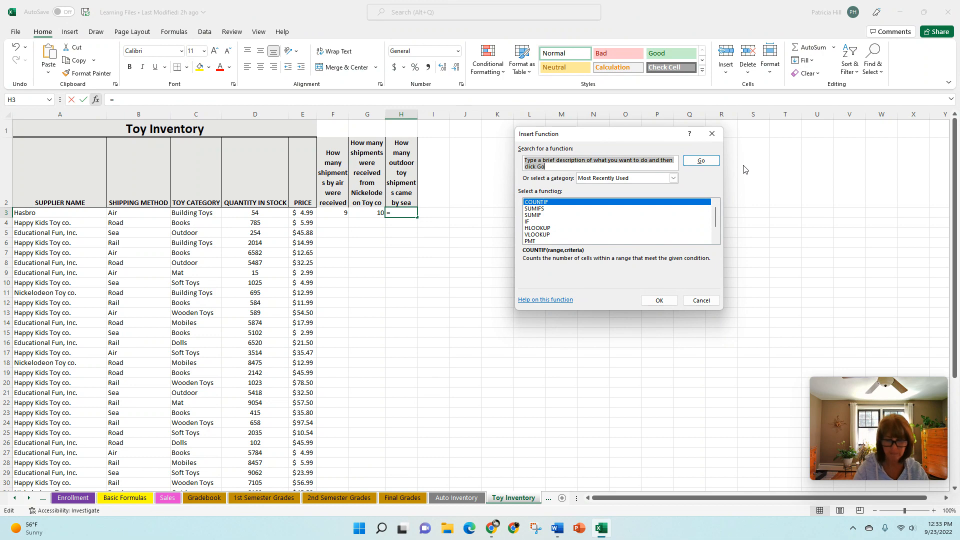
type("countif")
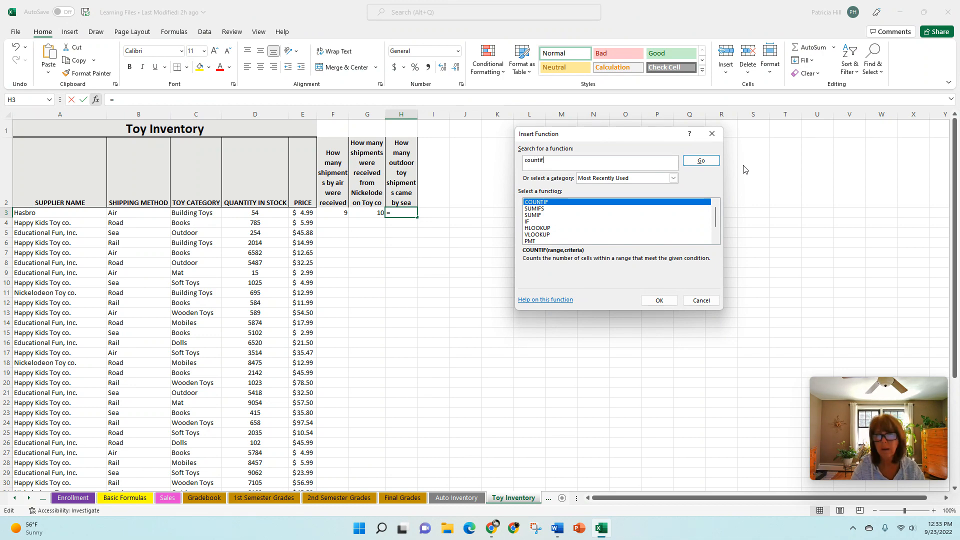
type("s")
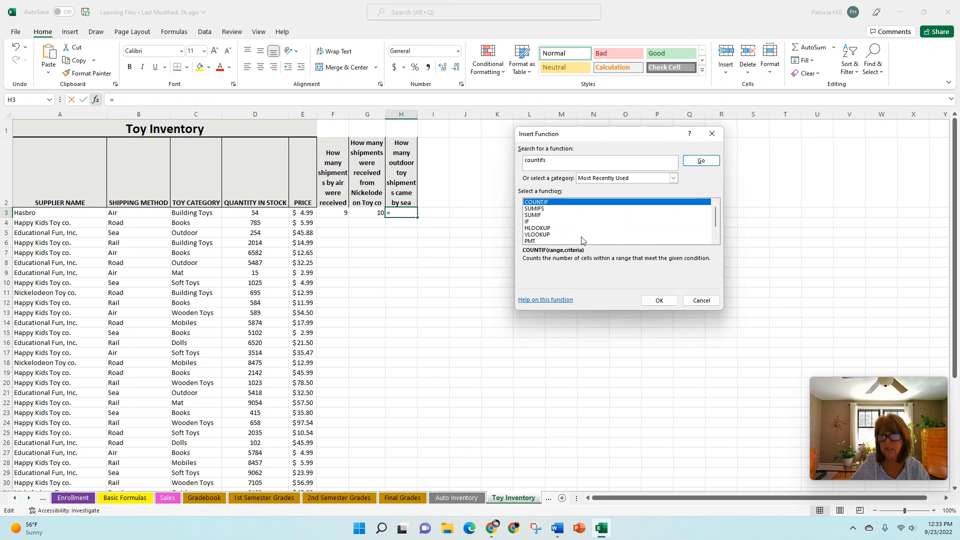
left_click(701, 161)
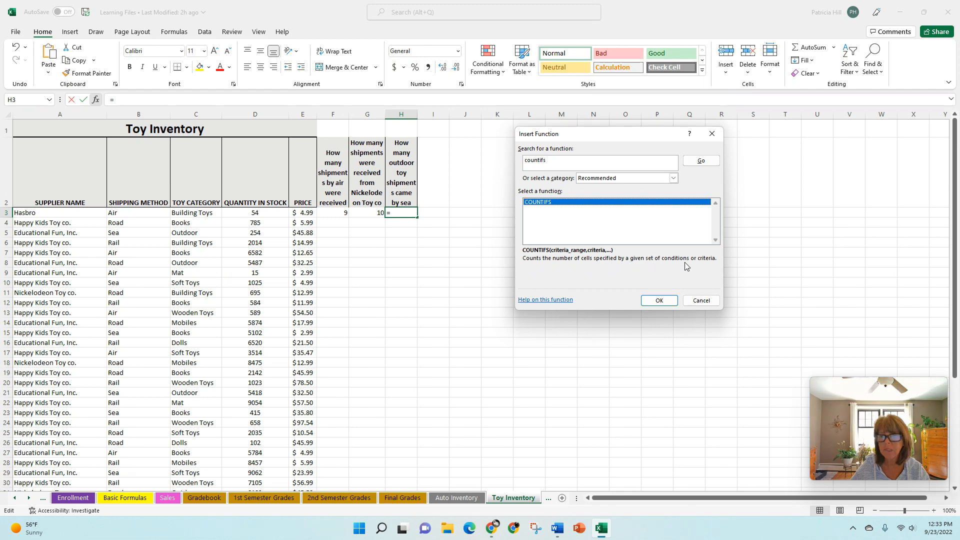
left_click(659, 300)
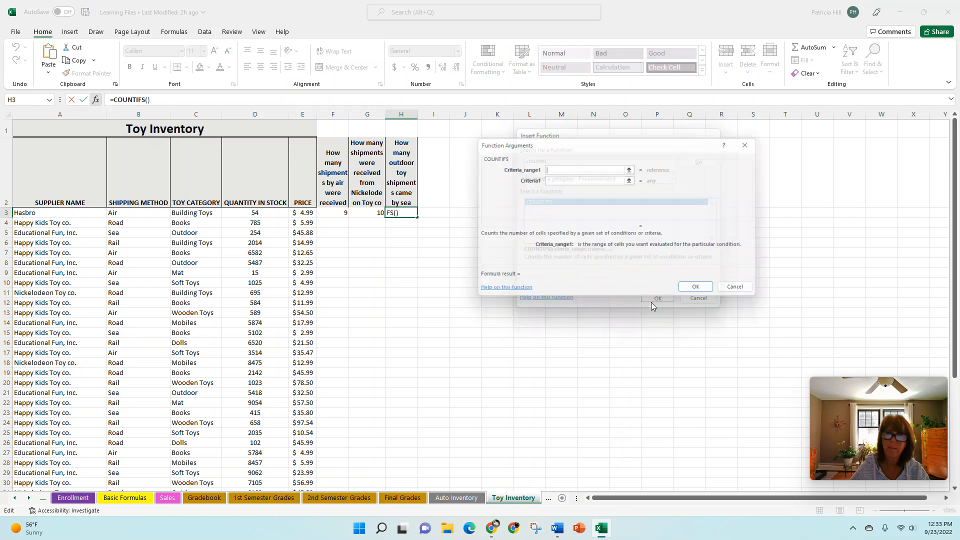
- Set the first COUNTIFS criteria range to the toy categories in C3:C52, with cell C5 (Outdoor) as its criteria
left_click_drag(640, 145, 688, 145)
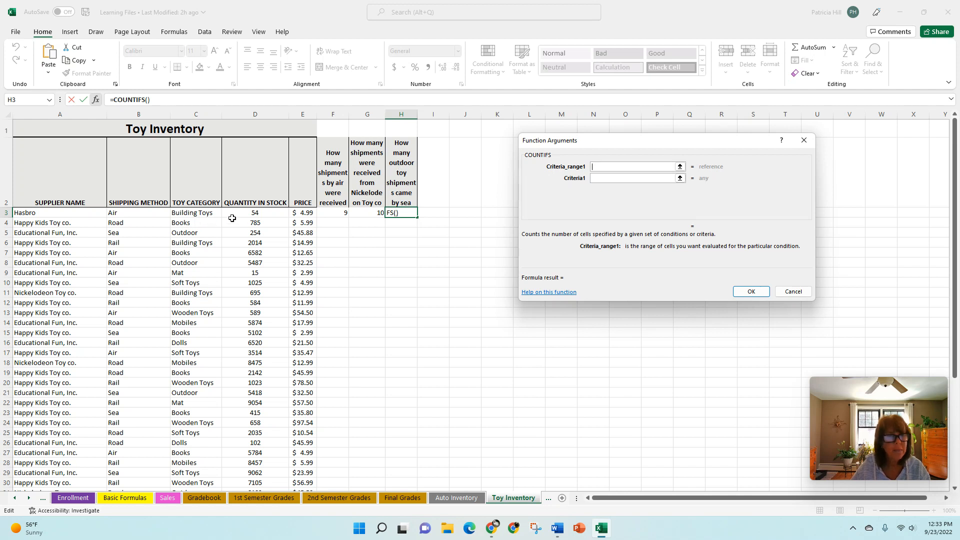
left_click(192, 212)
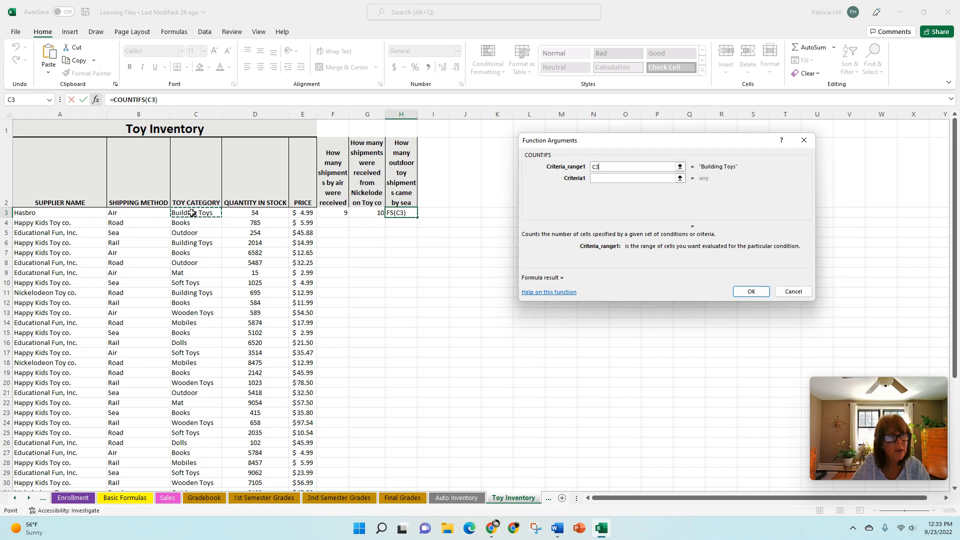
left_click_drag(192, 212, 222, 475)
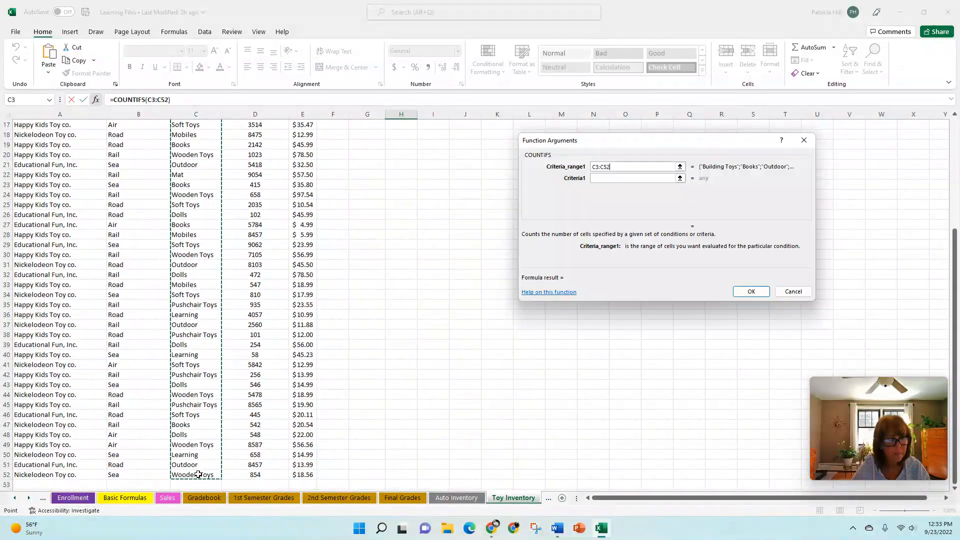
left_click(616, 178)
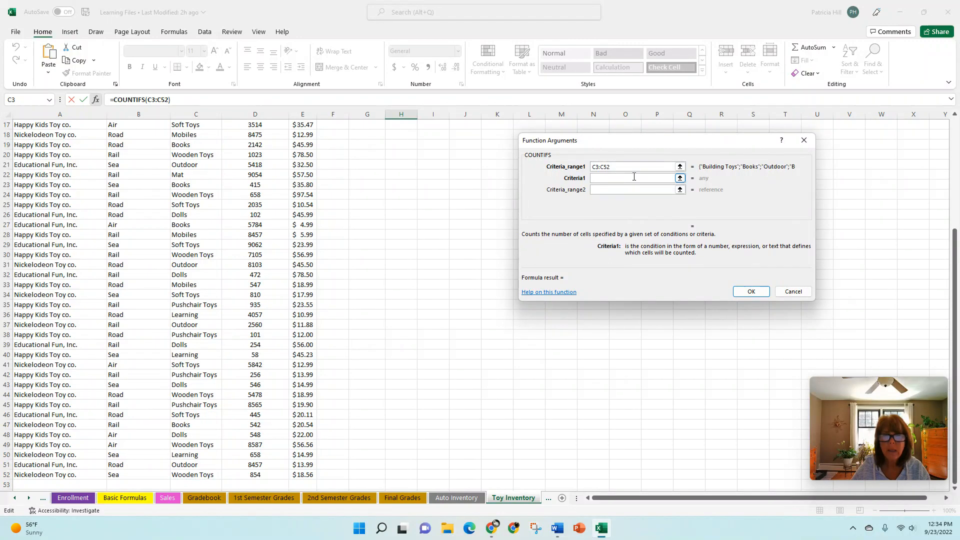
left_click_drag(957, 243, 956, 131)
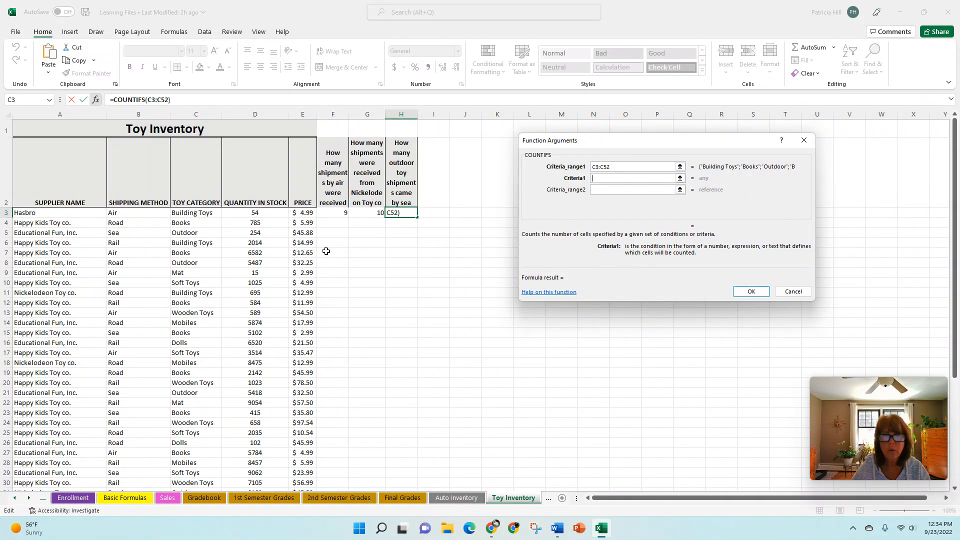
left_click(193, 235)
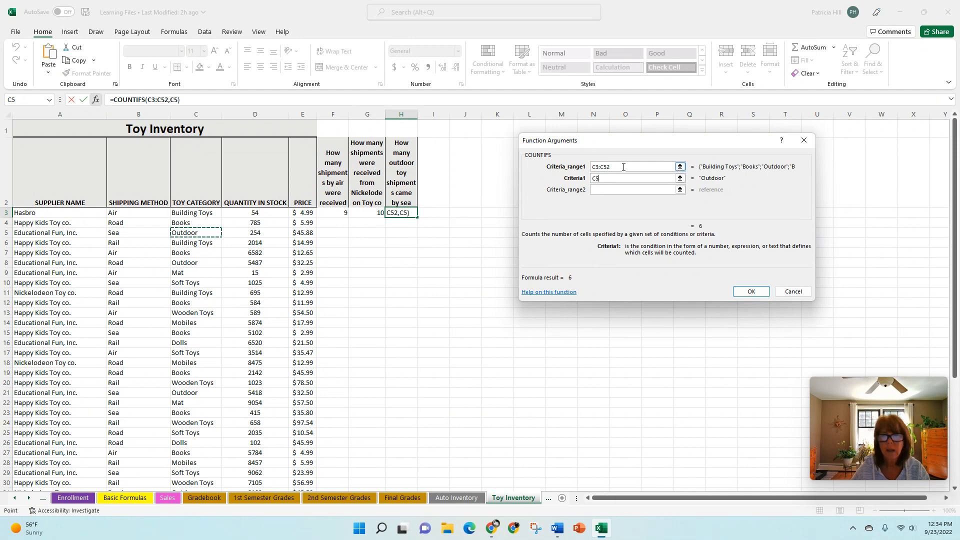
- Set the second COUNTIFS criteria range to the shipping methods in B3:B52 with "sea" as its criterion, and complete the formula
left_click(611, 191)
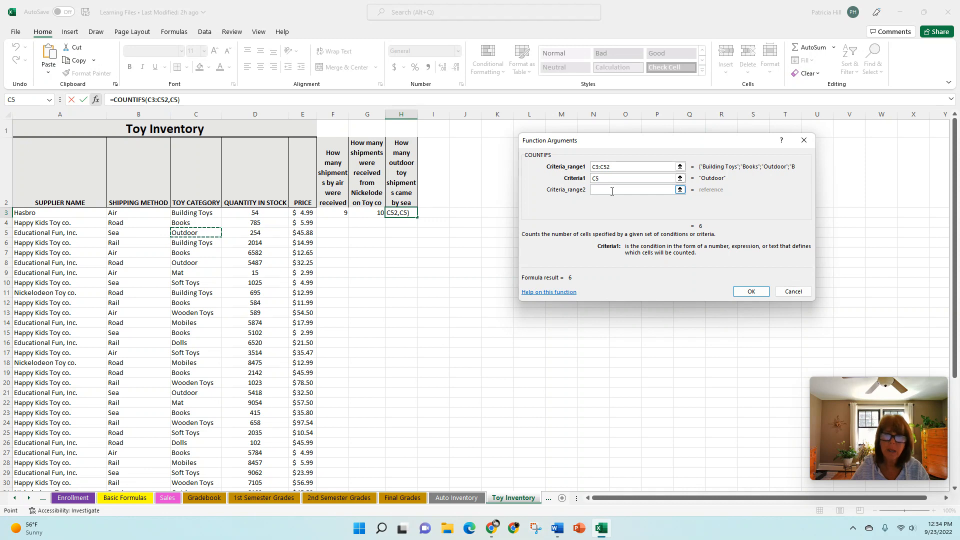
left_click(613, 190)
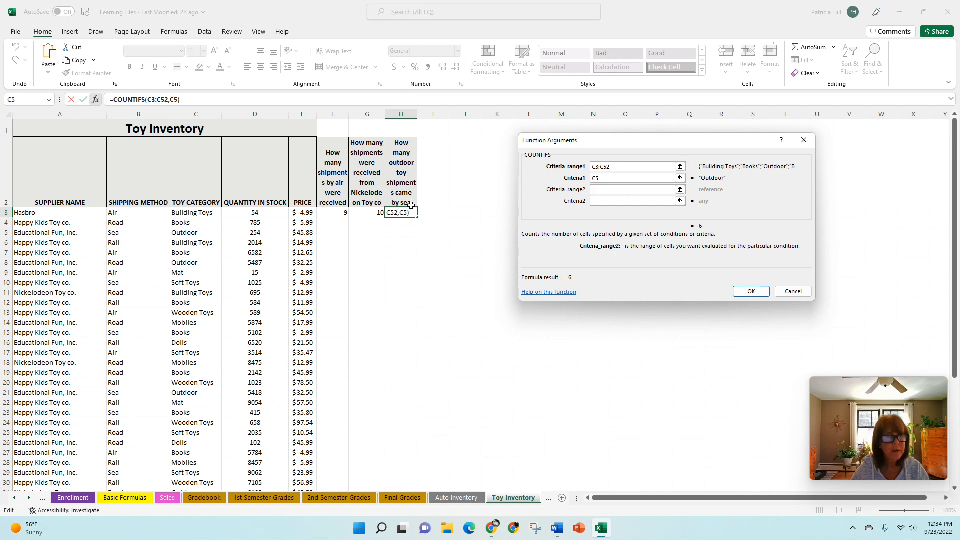
left_click(139, 213)
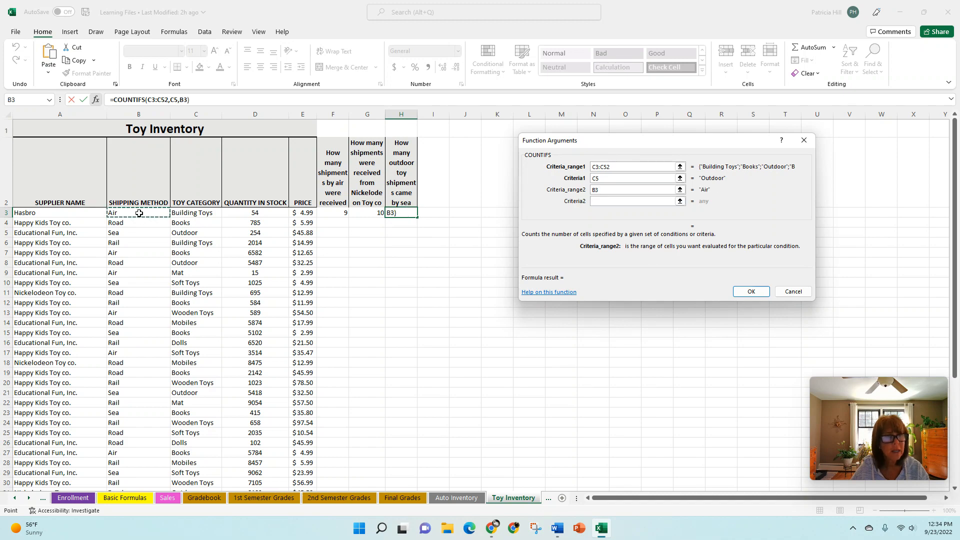
left_click_drag(139, 213, 140, 450)
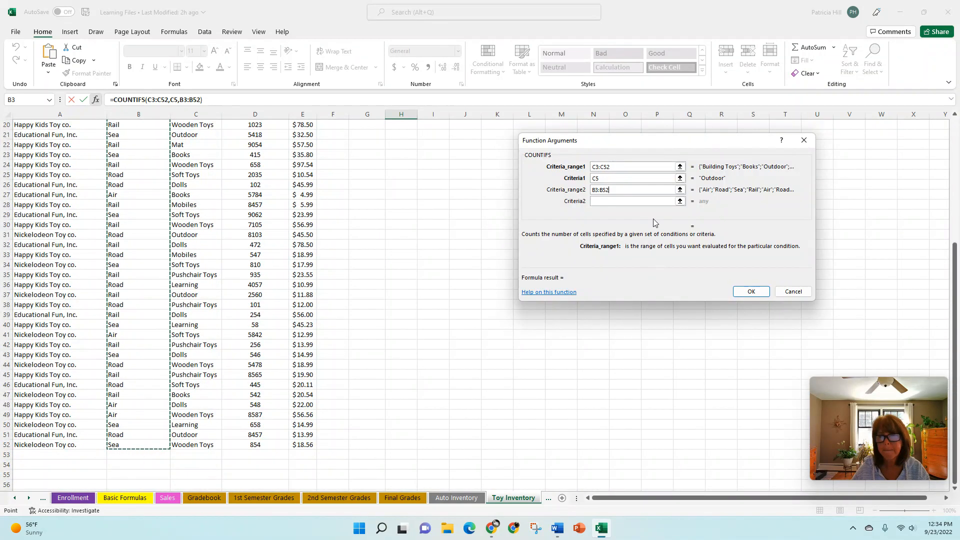
left_click(622, 200)
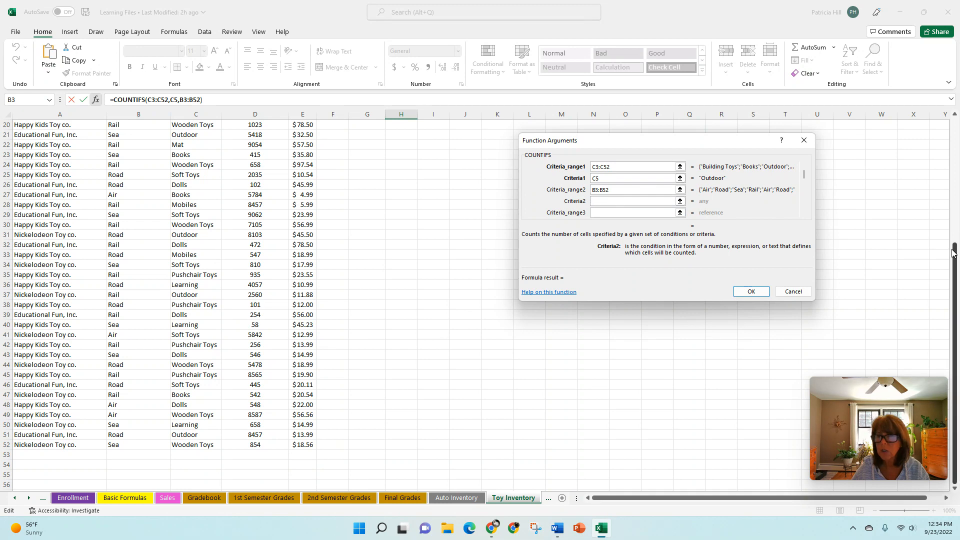
left_click_drag(954, 253, 956, 123)
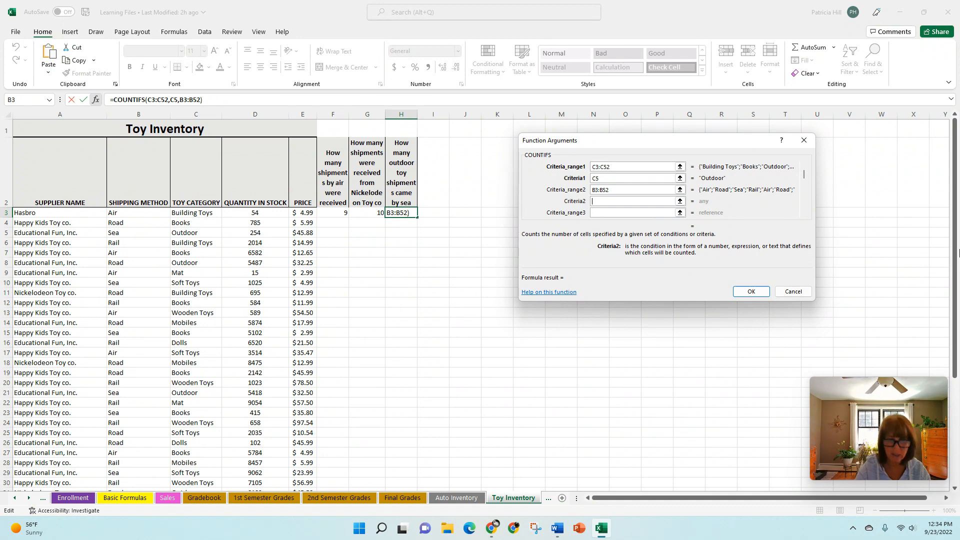
type("sea")
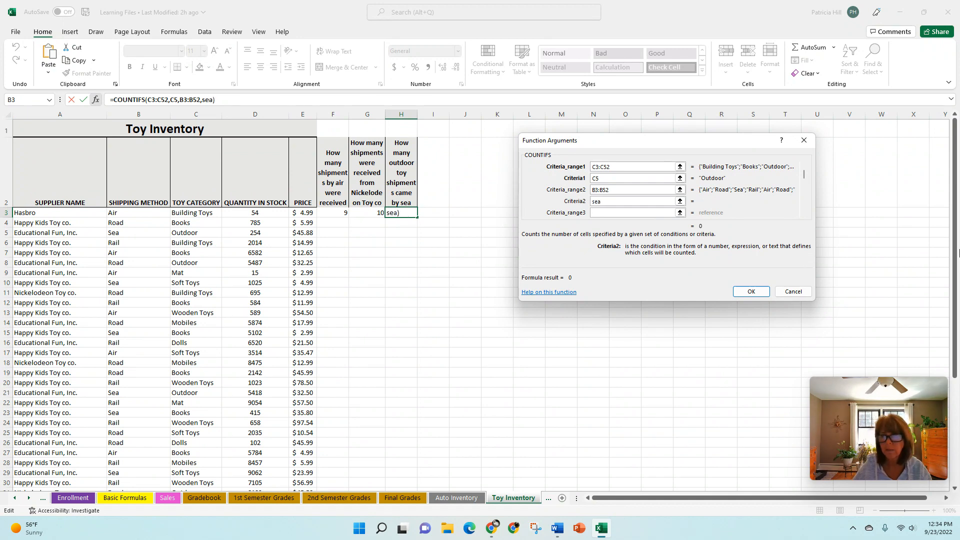
left_click(750, 292)
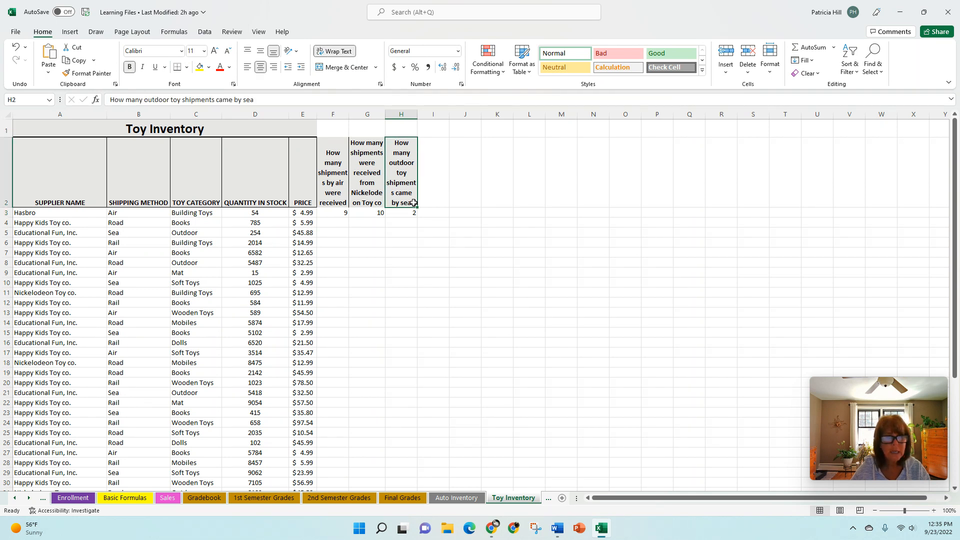
- Extend the heading in cell H2 to read "How many outdoor toy shipments came by sea from Edu. Fun Inc"
double_click(412, 203)
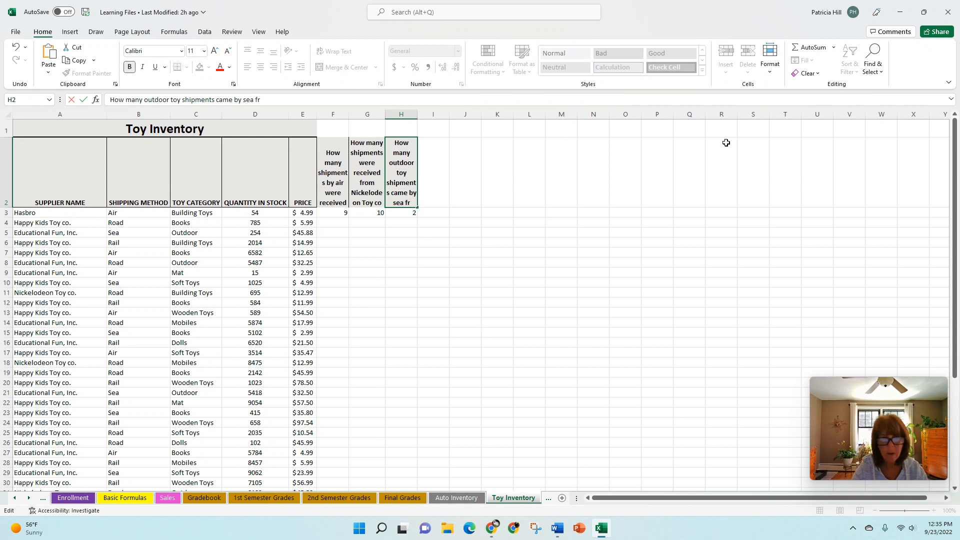
type("from Edu")
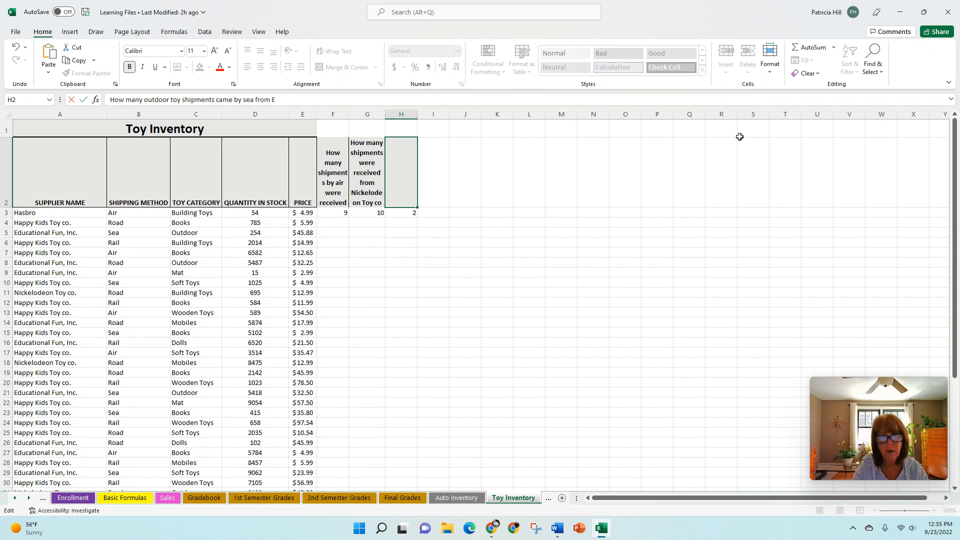
type(".")
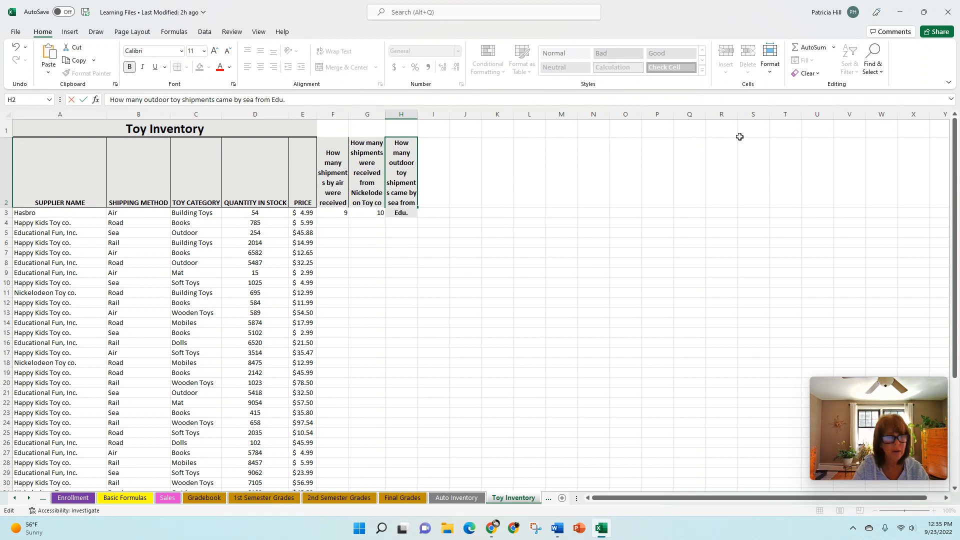
type(" Fun Inc")
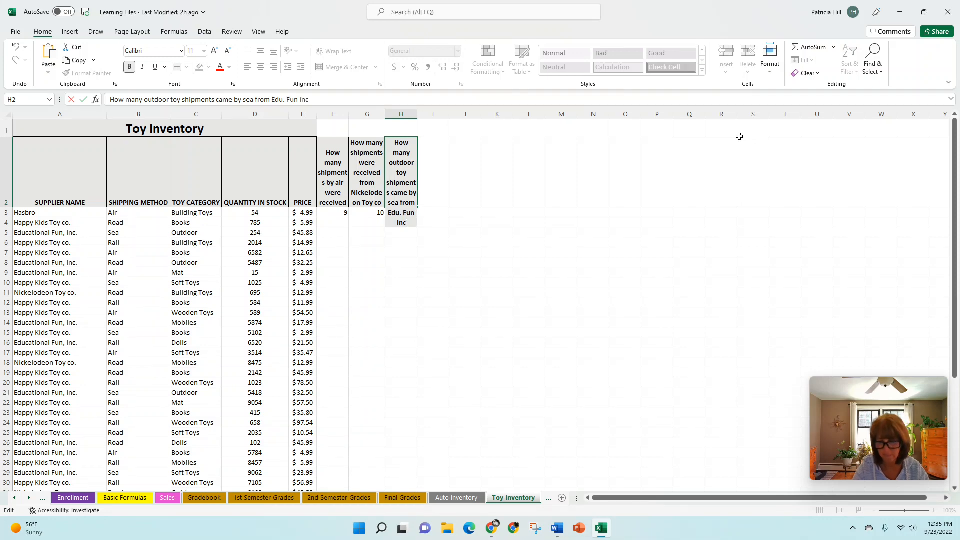
key("Return")
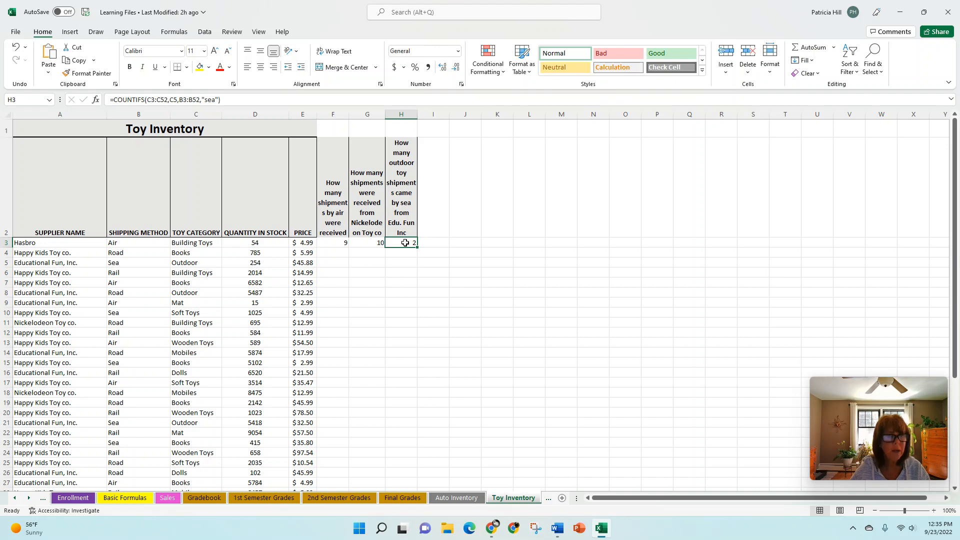
- Reopen the COUNTIFS arguments of cell H3 and set the third criteria range to the supplier names in A3:A52
left_click(96, 100)
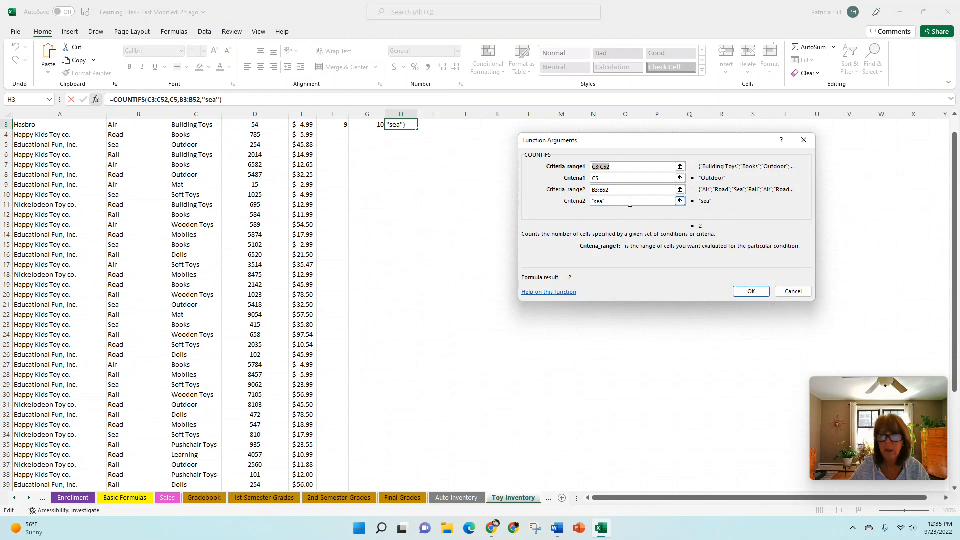
left_click(630, 203)
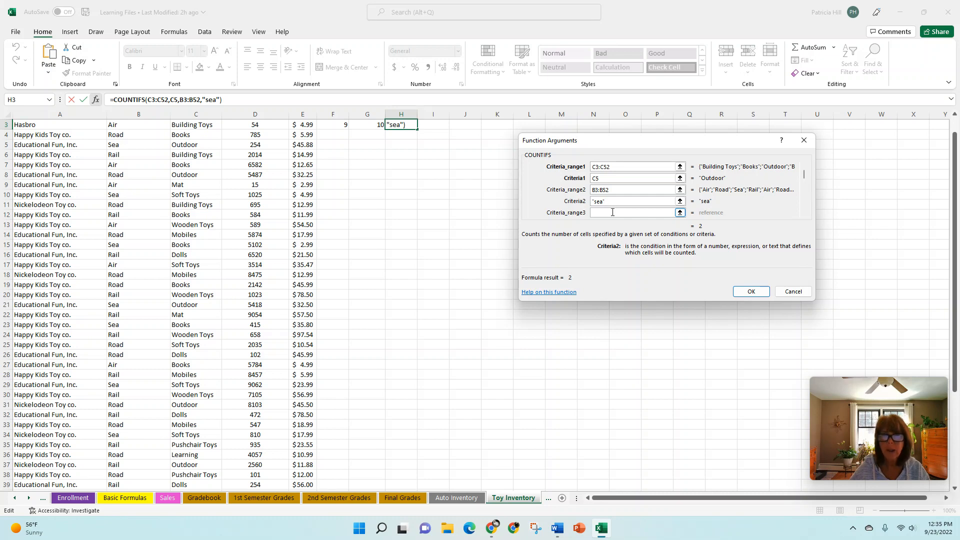
left_click(613, 212)
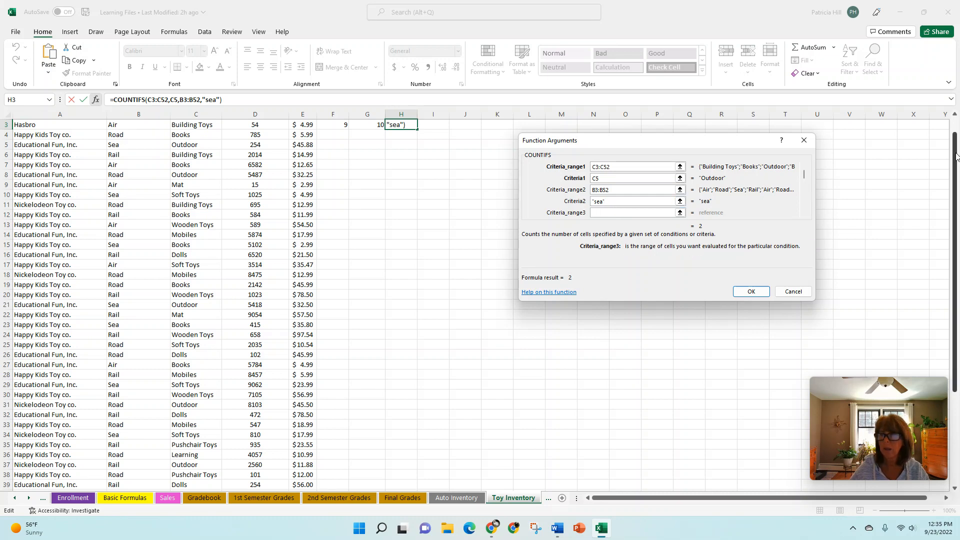
left_click_drag(956, 155, 958, 142)
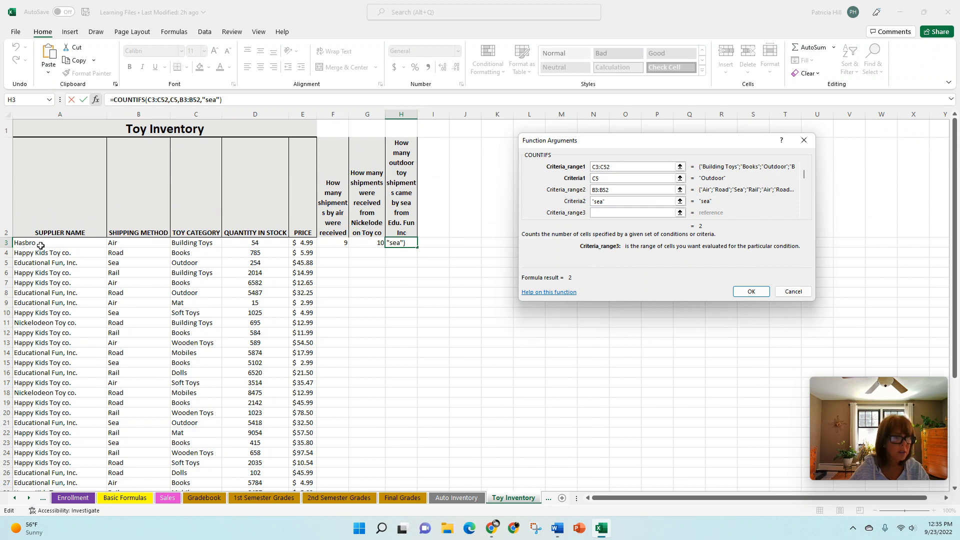
left_click_drag(45, 244, 54, 458)
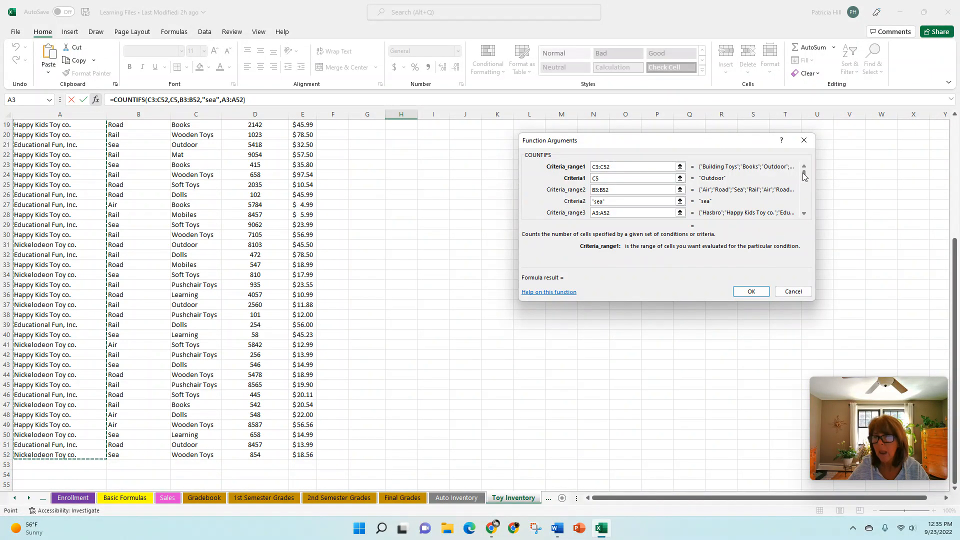
- Set the third COUNTIFS criterion to cell A5 (Educational Fun, Inc.) and complete the formula in H3
left_click(804, 214)
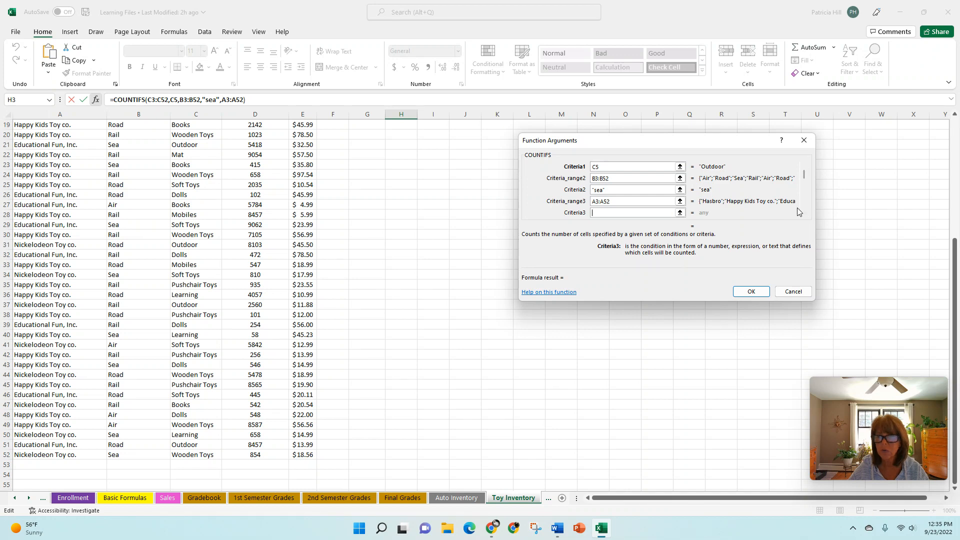
left_click(804, 215)
left_click(804, 214)
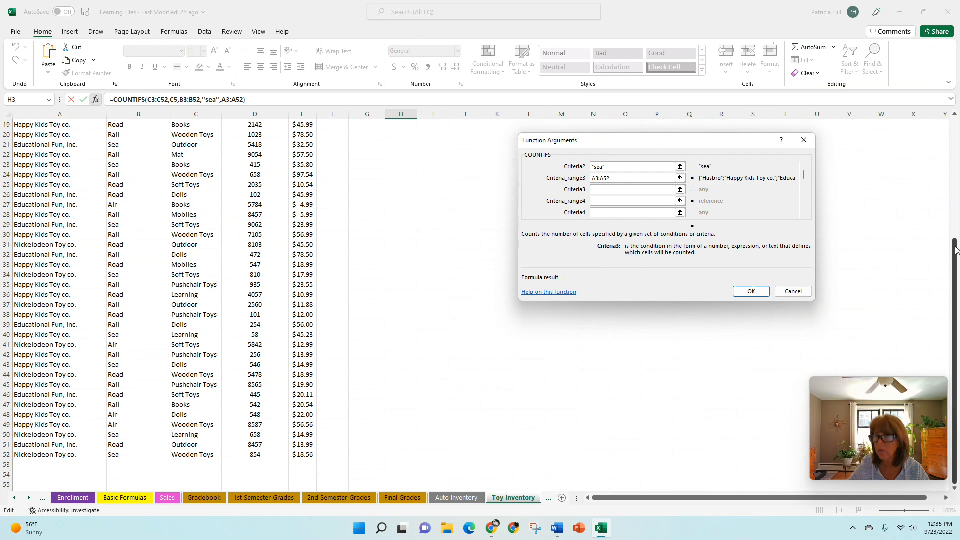
left_click_drag(955, 249, 957, 129)
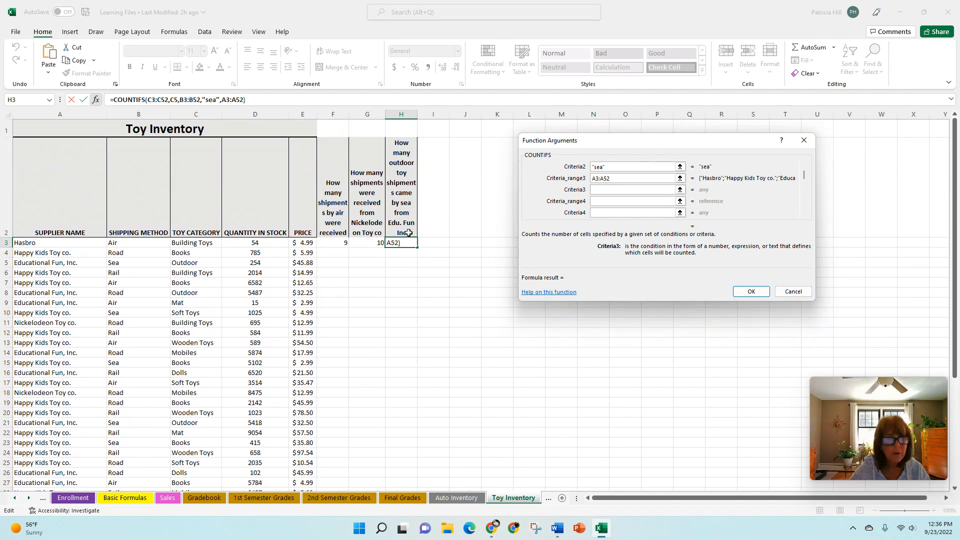
left_click(45, 265)
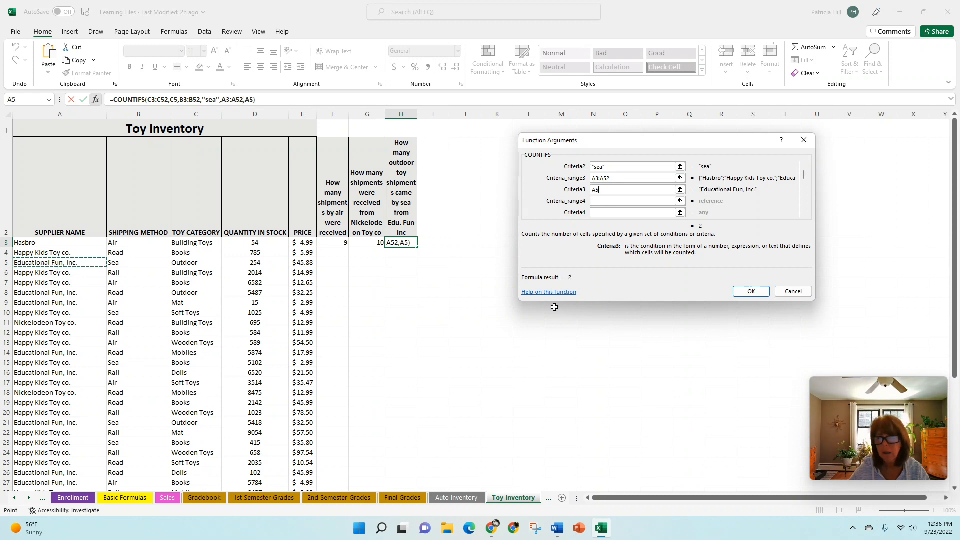
left_click(751, 297)
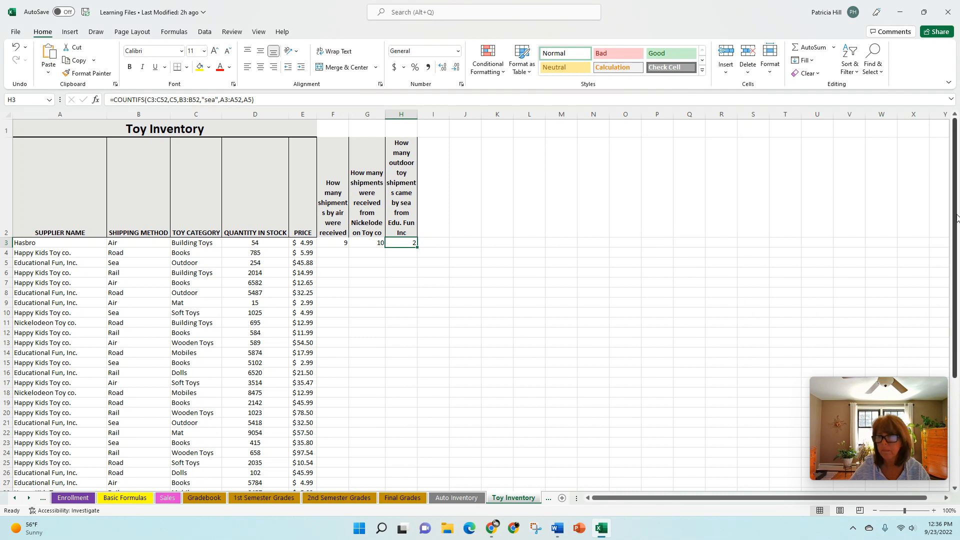